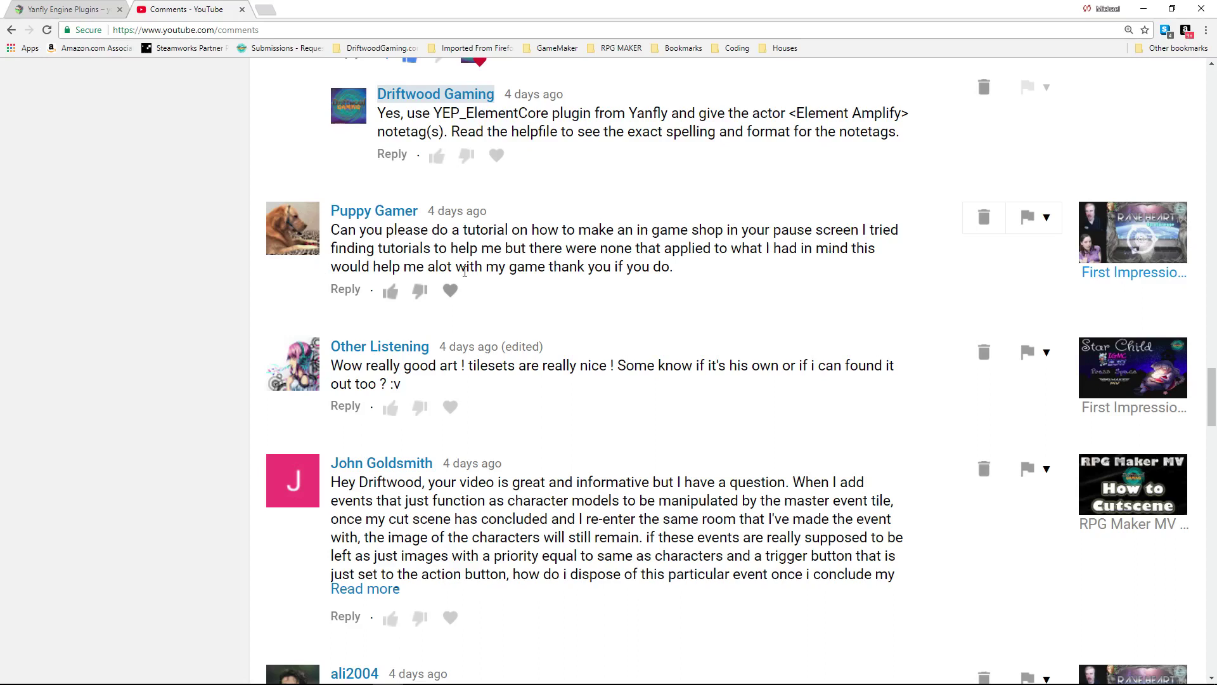
Heart and like the comment requesting a tutorial on an in-game shop in the pause screen.
click(450, 289)
click(390, 291)
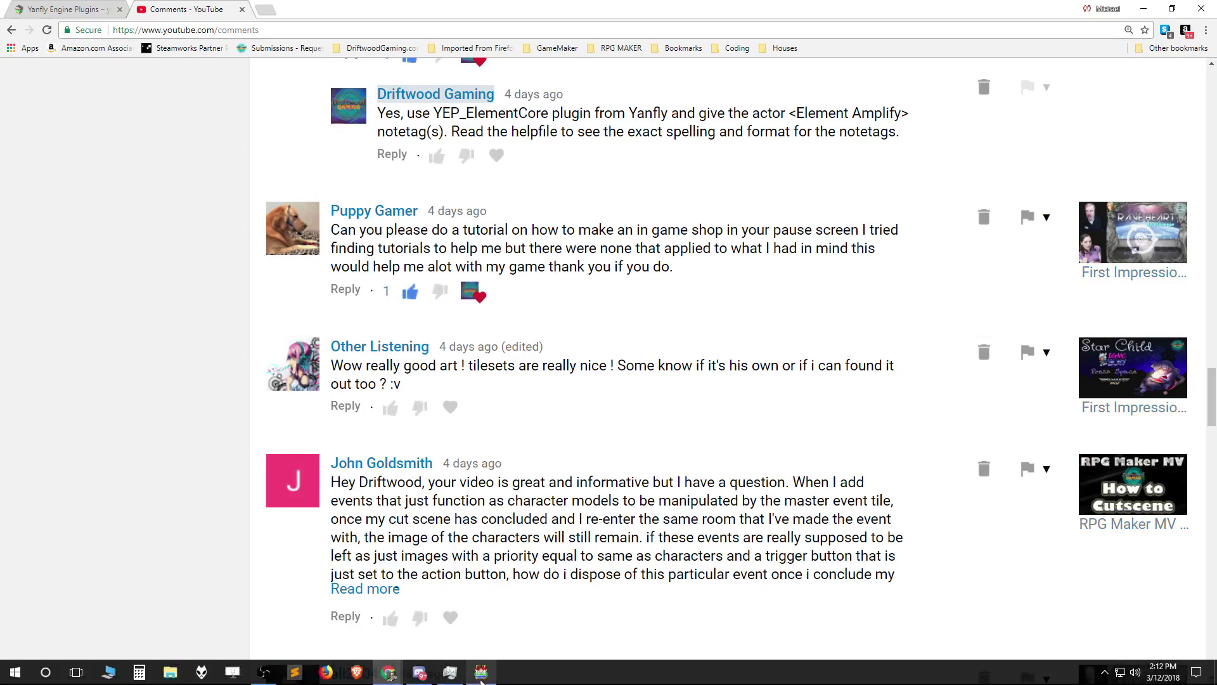
On the YEP.14 Main Menu Manager page, start saving the English Mirror plugin file into the project's js/plugins folder.
mouse_move(481, 680)
click(64, 9)
click(600, 287)
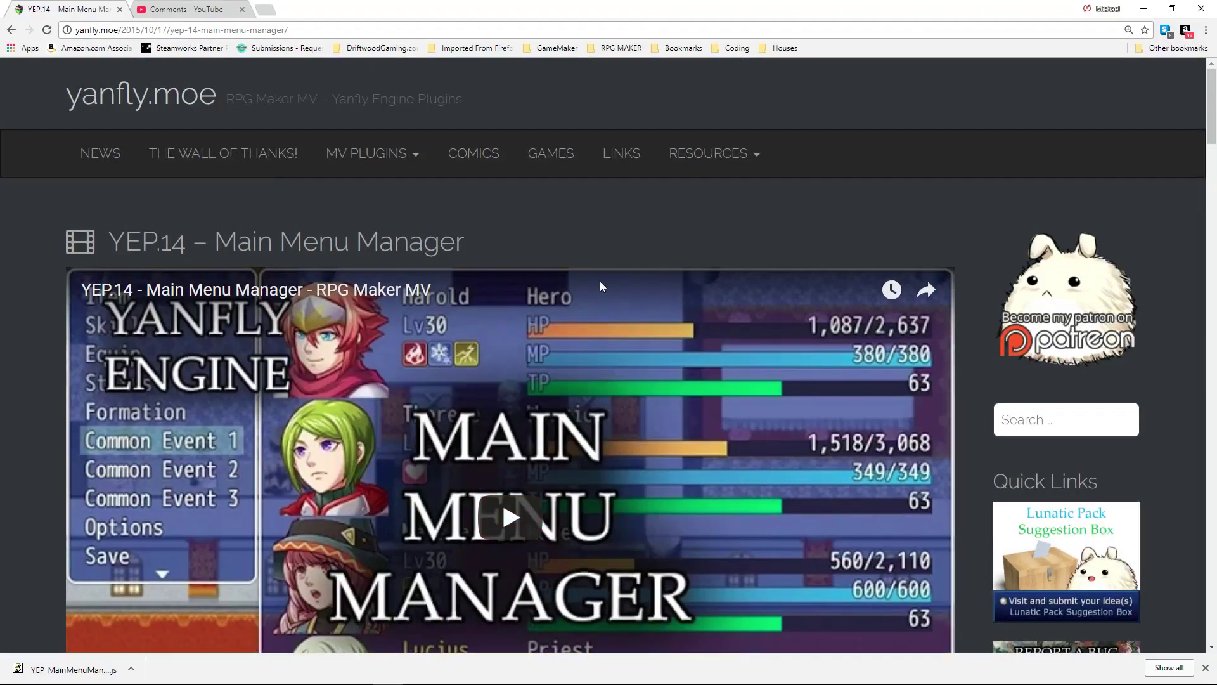
scroll(599, 286, down, 2)
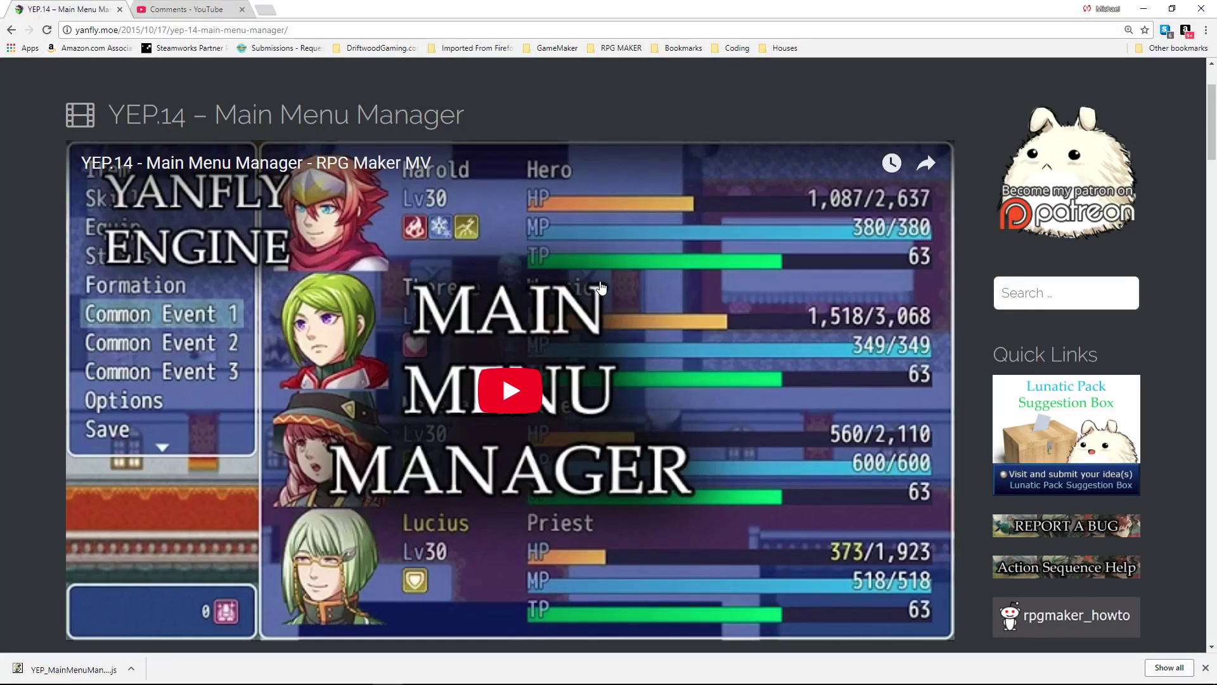
scroll(600, 286, down, 4)
scroll(600, 287, up, 3)
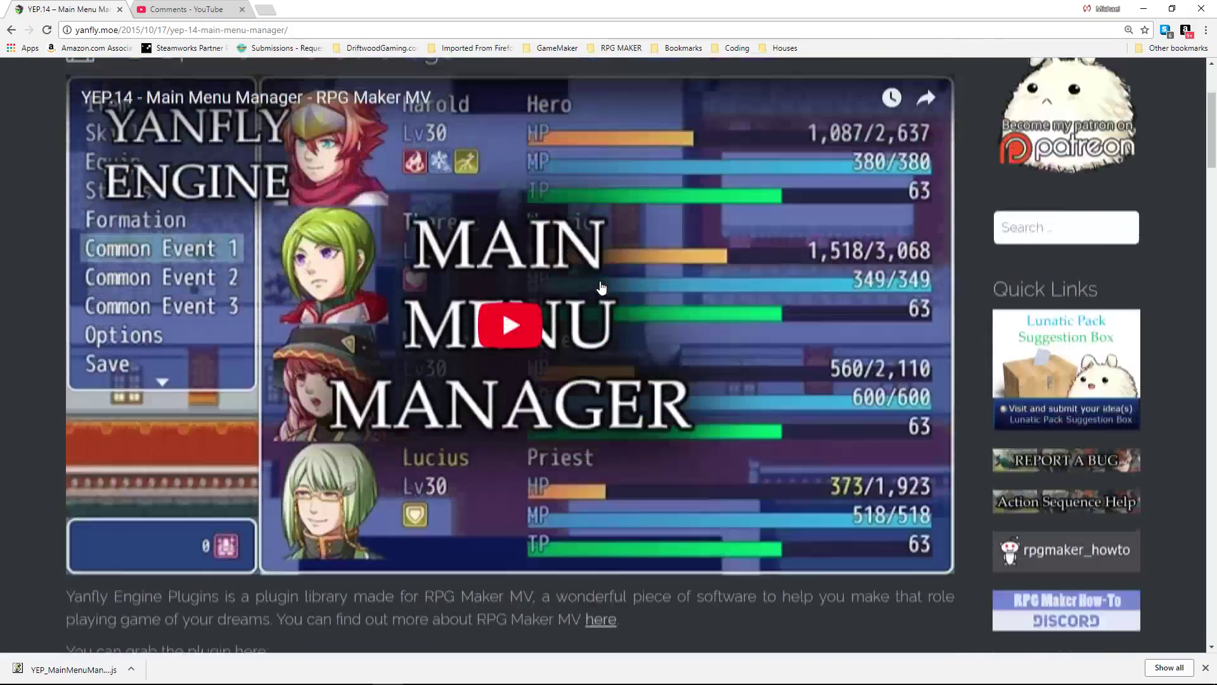
scroll(601, 288, down, 5)
right_click(136, 383)
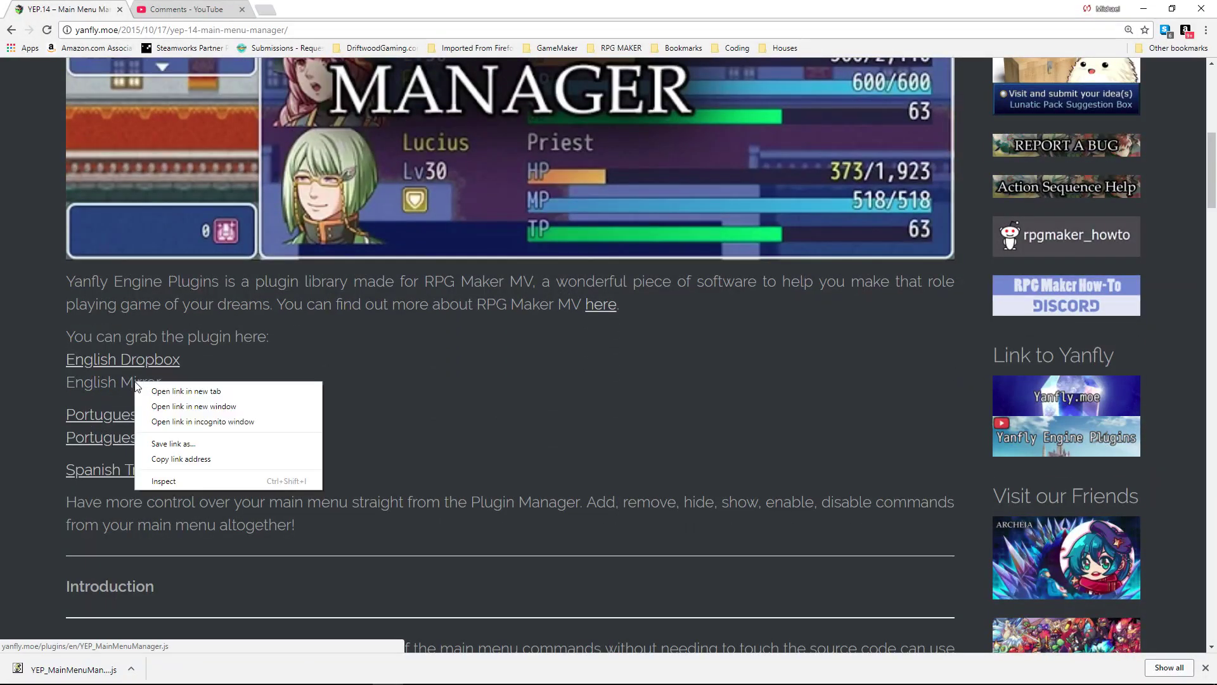
click(168, 443)
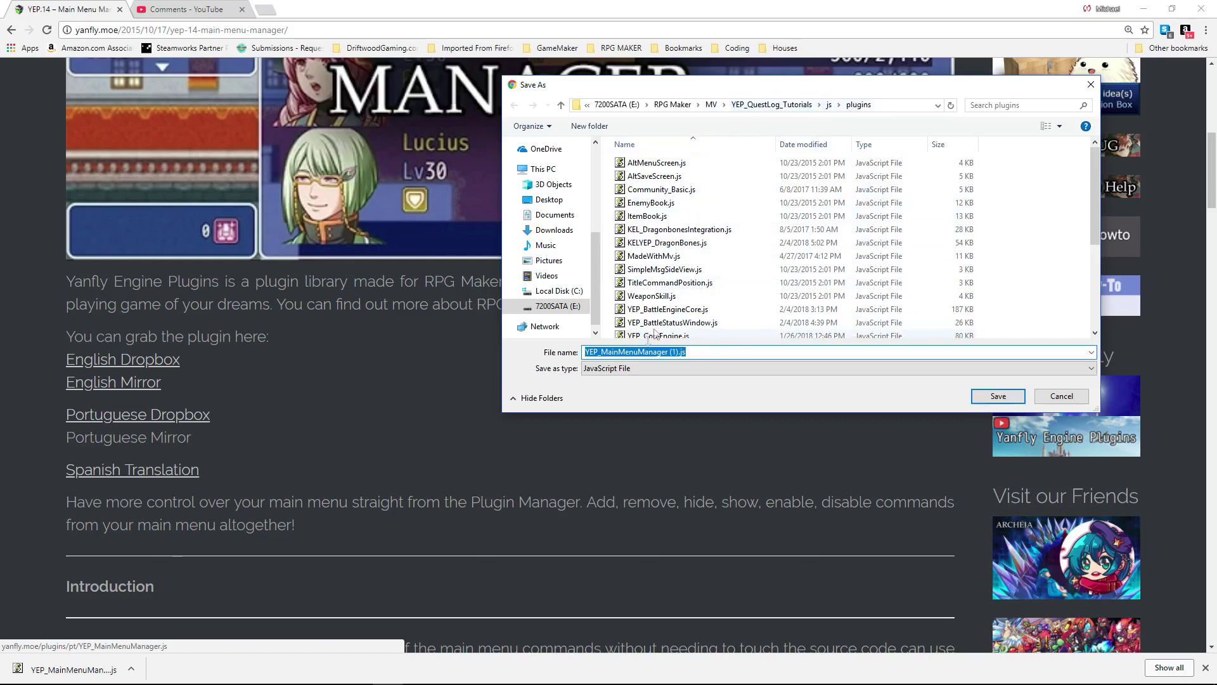
click(667, 351)
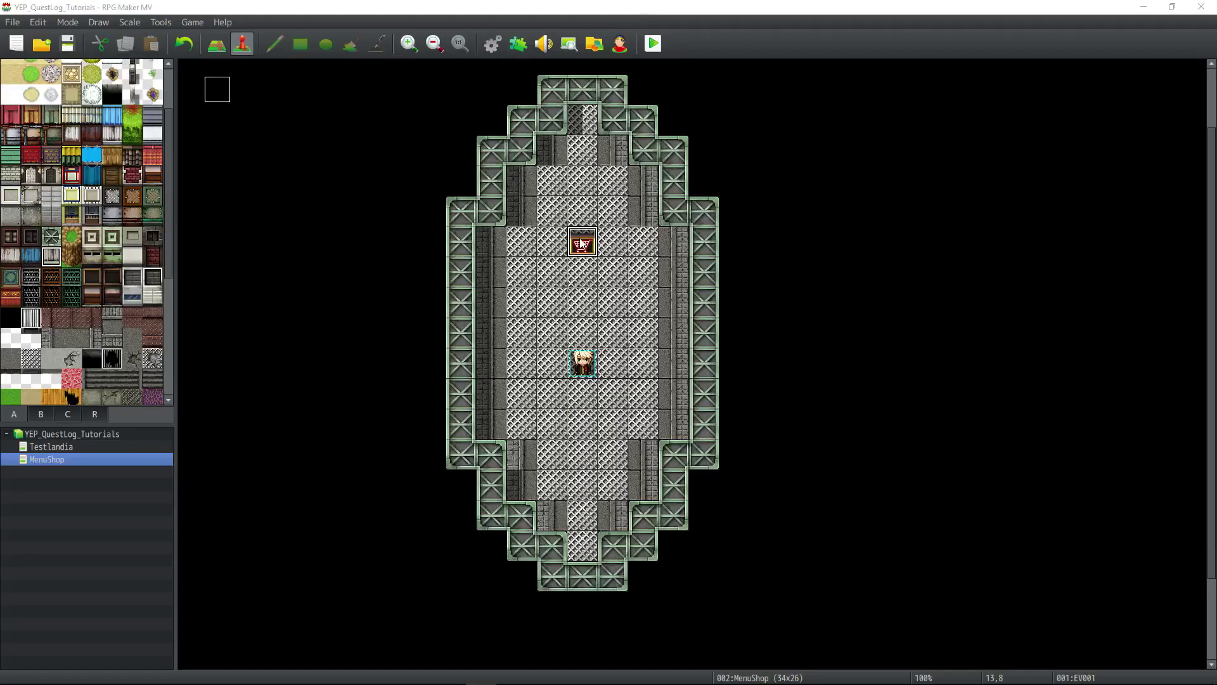
Switch to RPG Maker MV and examine the shopping-cart event's text, choices and switch command on the MenuShop map.
key(Return)
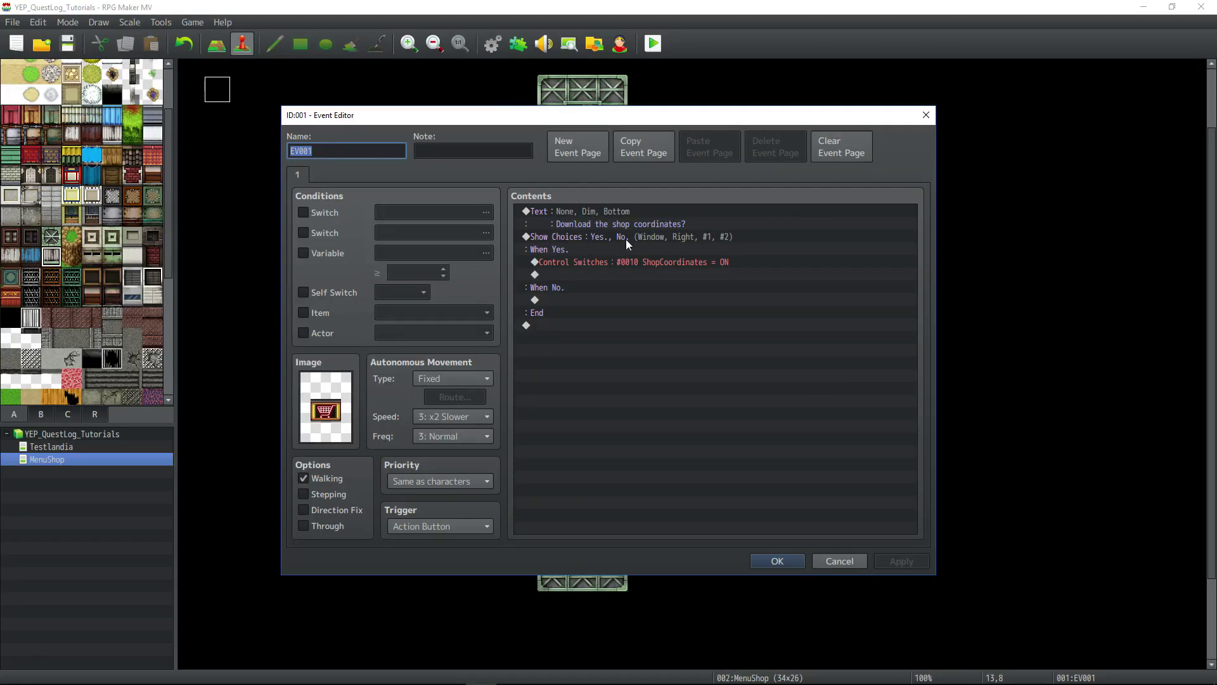
click(645, 245)
click(634, 217)
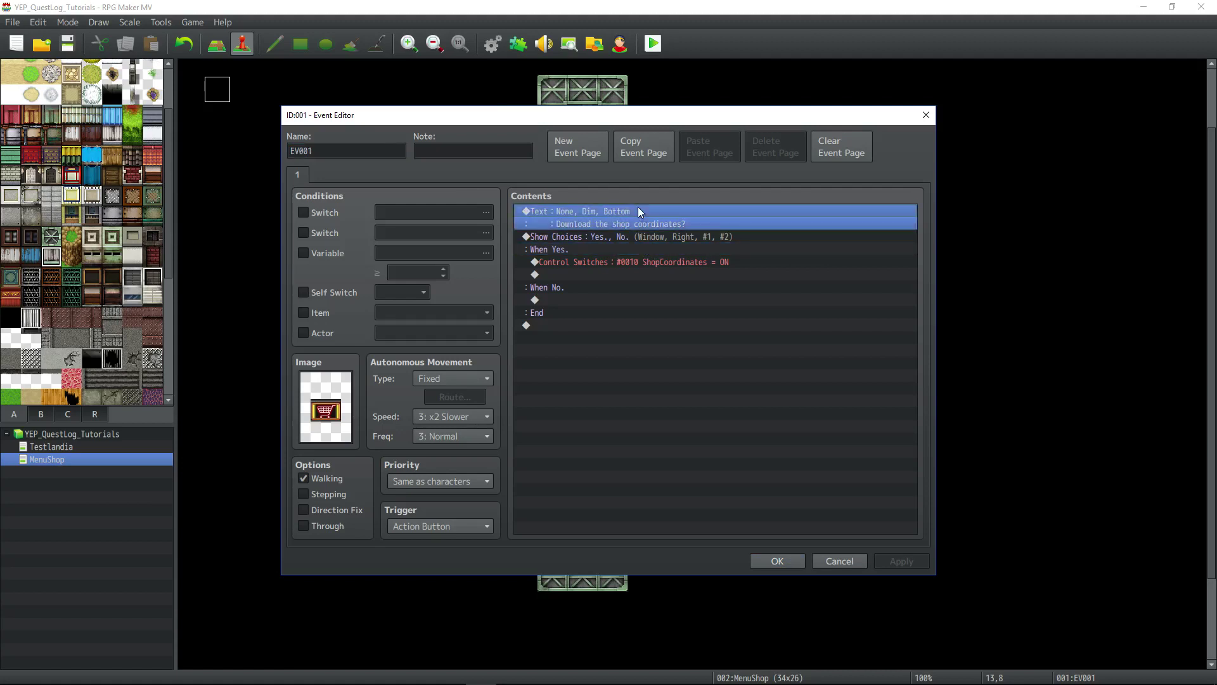
click(629, 237)
click(647, 275)
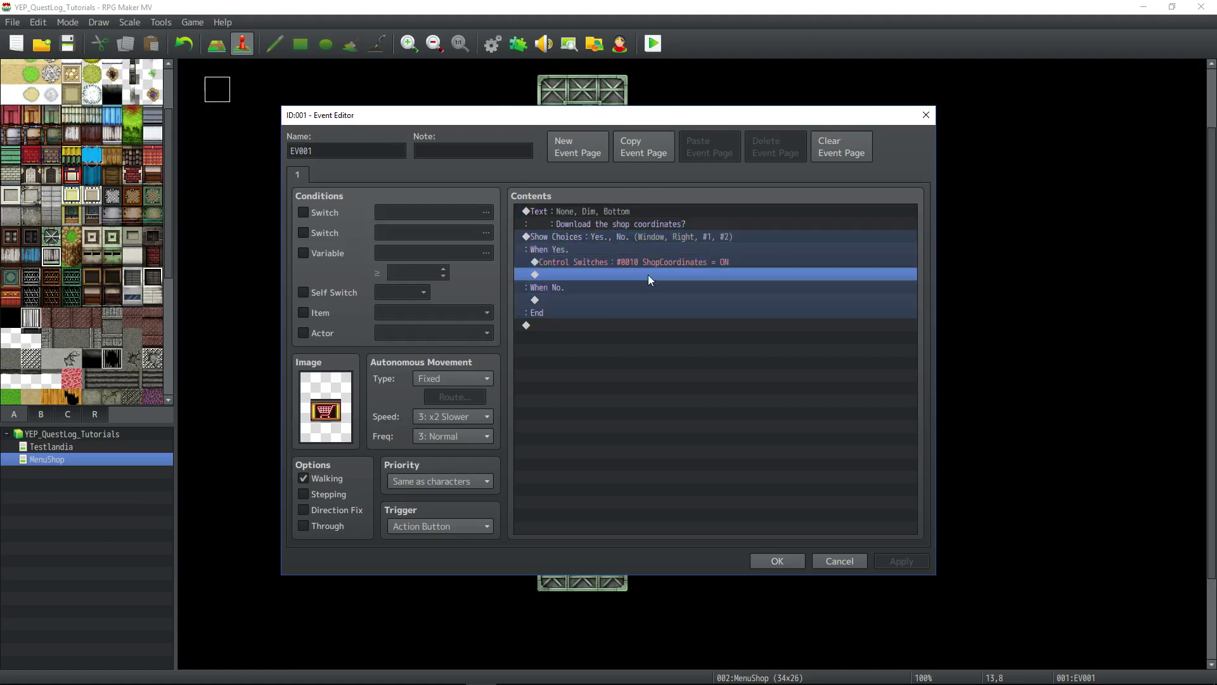
click(648, 259)
right_click(639, 263)
right_click(576, 274)
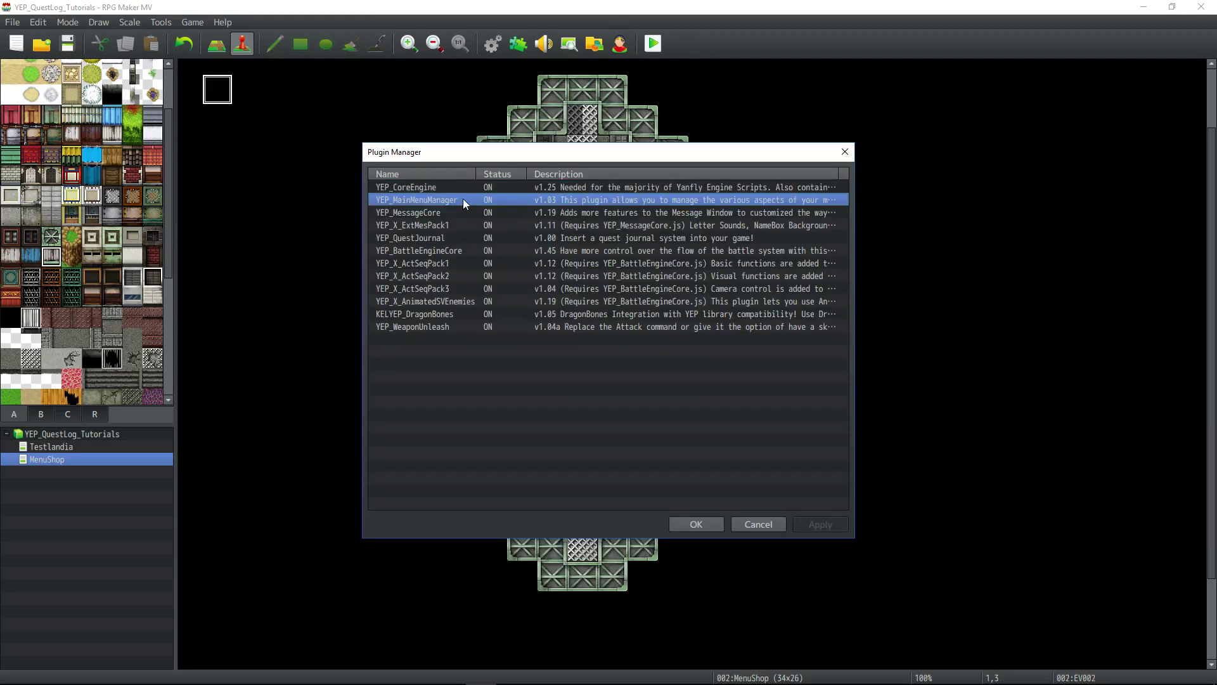
Open the YEP_MainMenuManager plugin parameters and review the name entry of Menu 82.
double_click(442, 199)
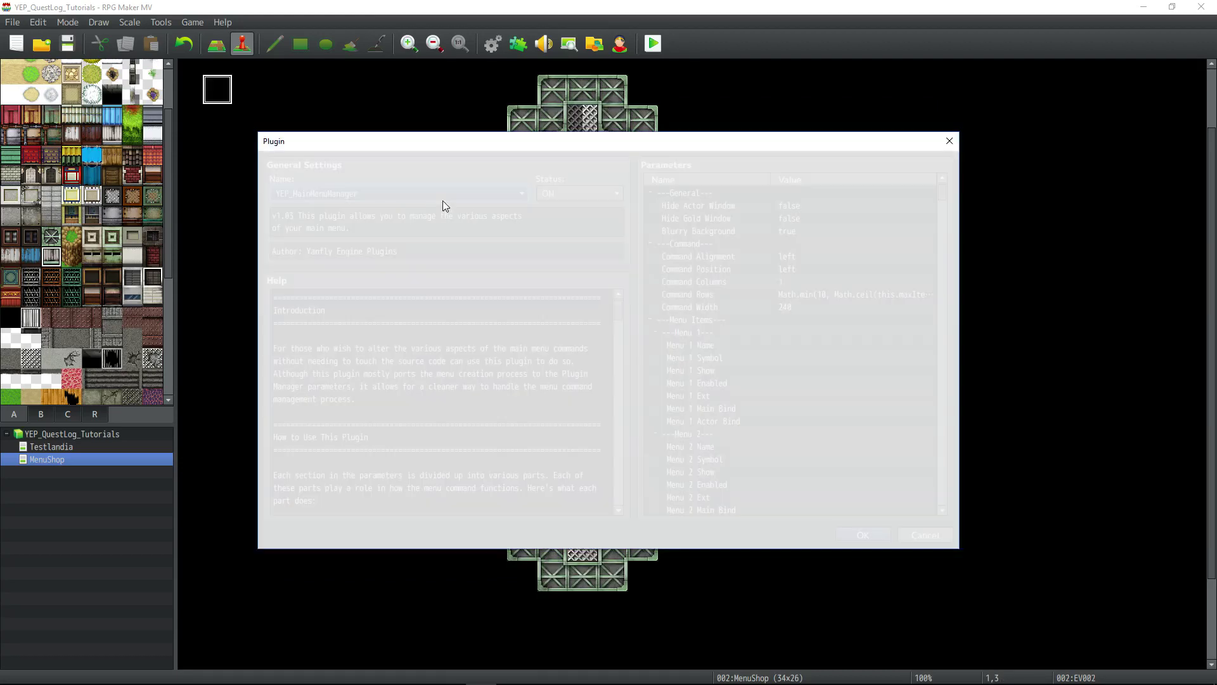
drag(948, 194, 958, 439)
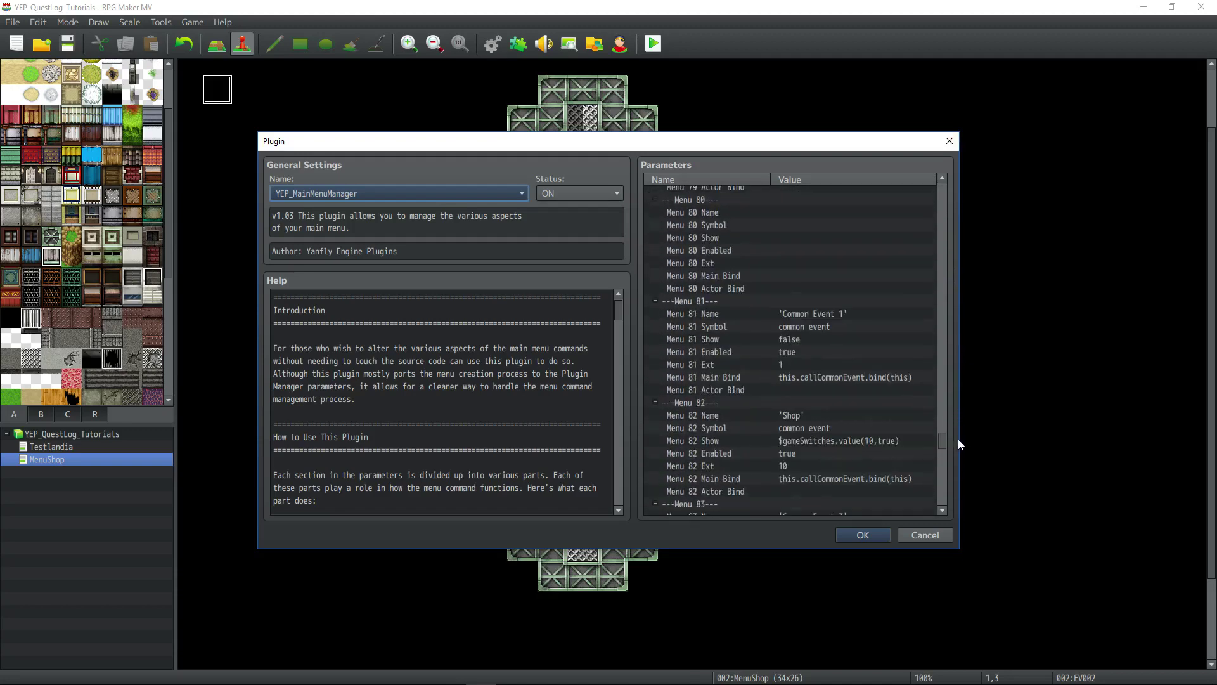
scroll(881, 389, down, 3)
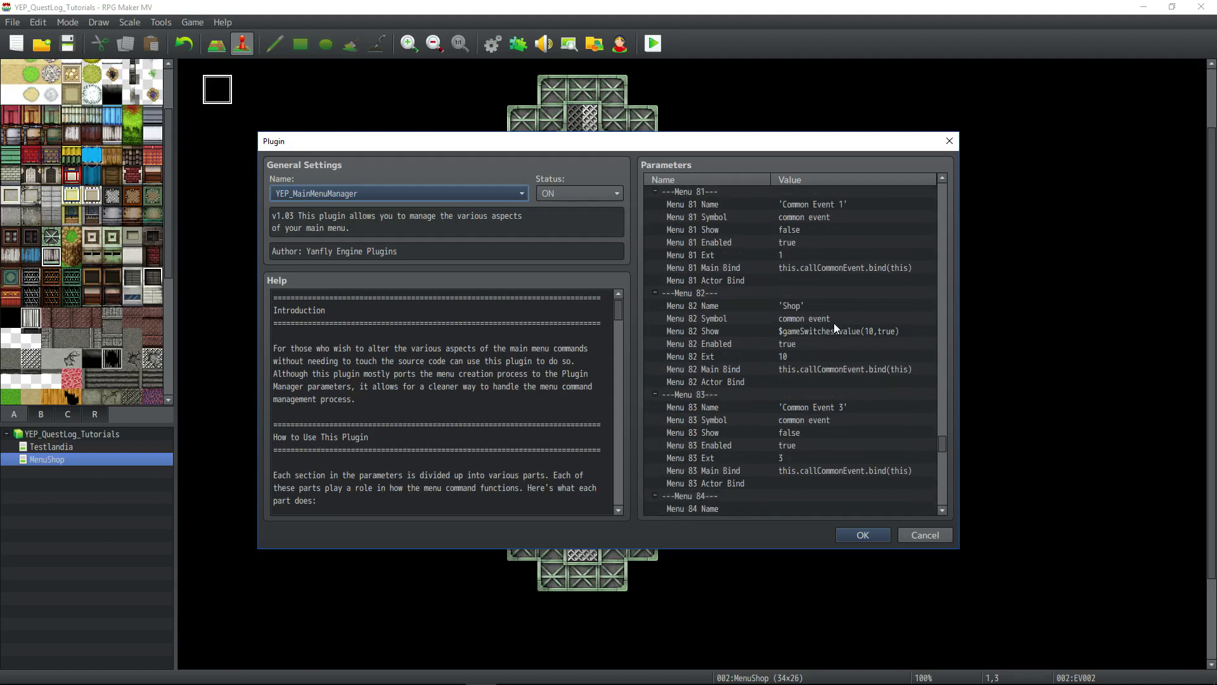
double_click(797, 306)
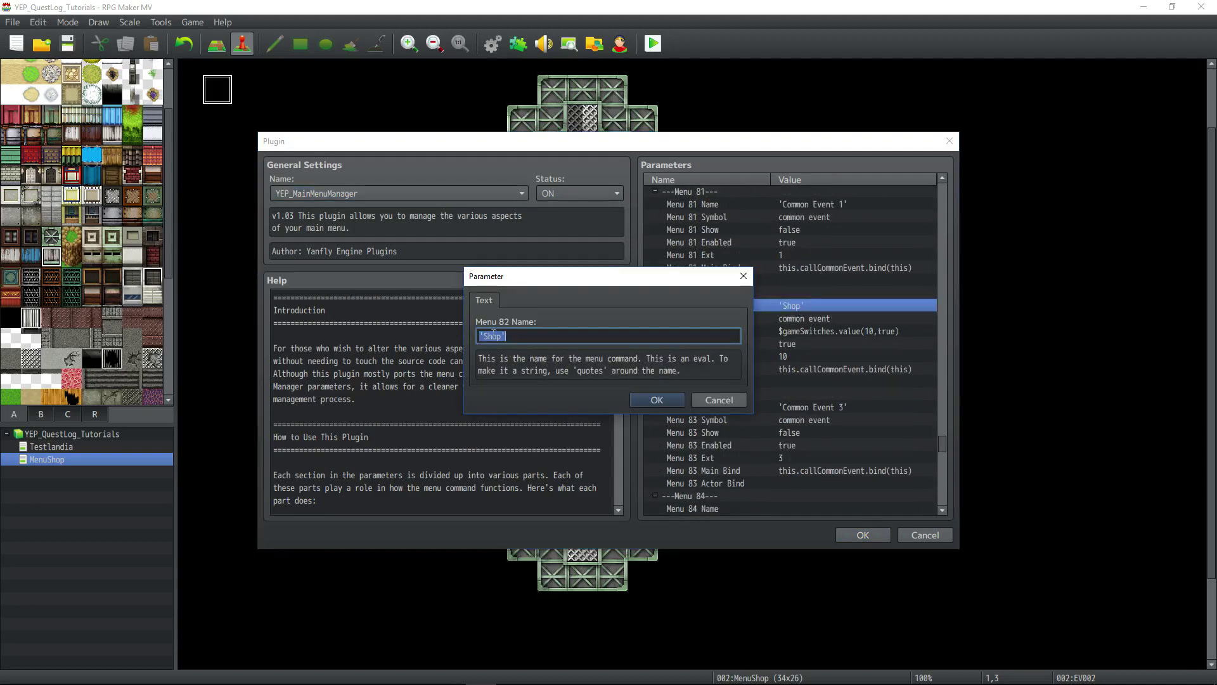
drag(501, 336, 494, 336)
click(518, 341)
click(653, 398)
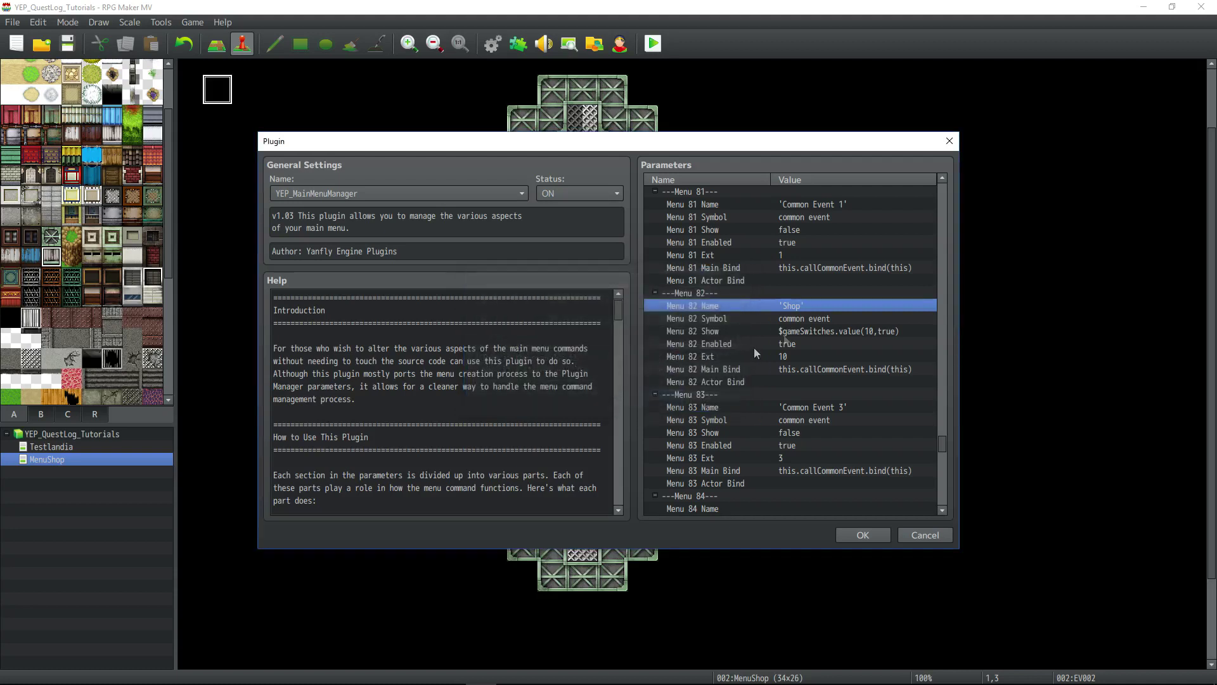
Review the Symbol and Show parameters of Menu 82, comparing them with the Show parameter of Menu 81.
click(809, 319)
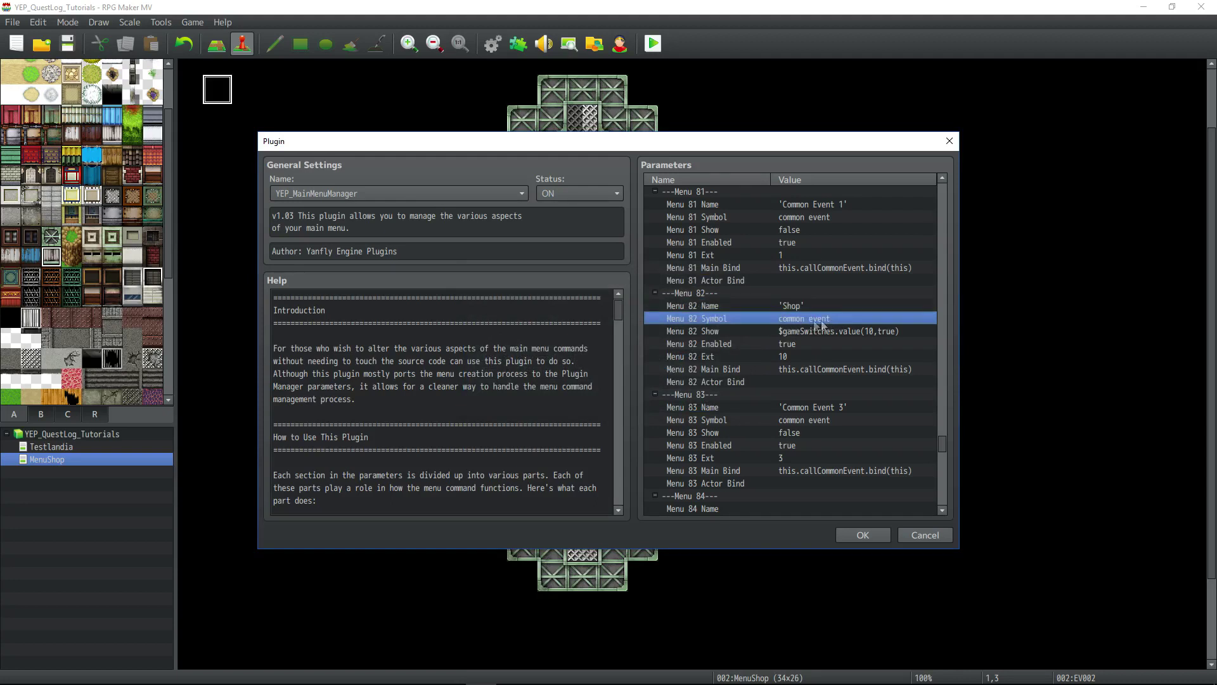
click(876, 336)
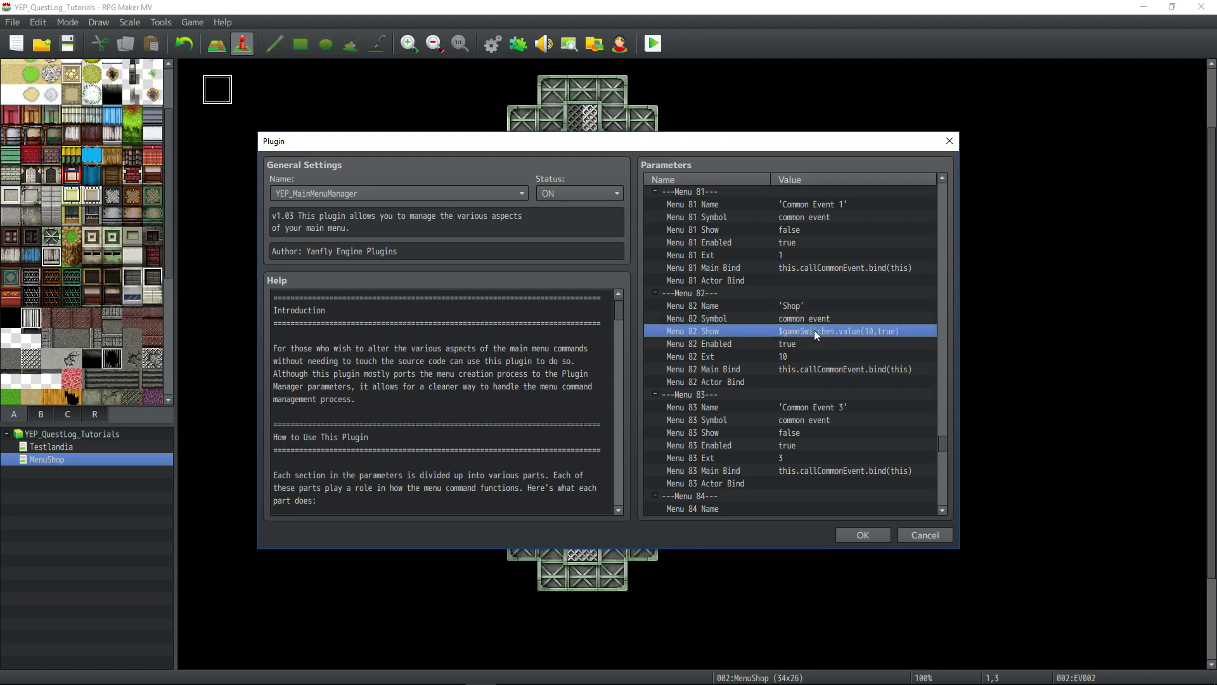
key(Up)
key(Up)
key(Up)
key(Up)
key(Up)
key(Up)
key(Up)
key(Up)
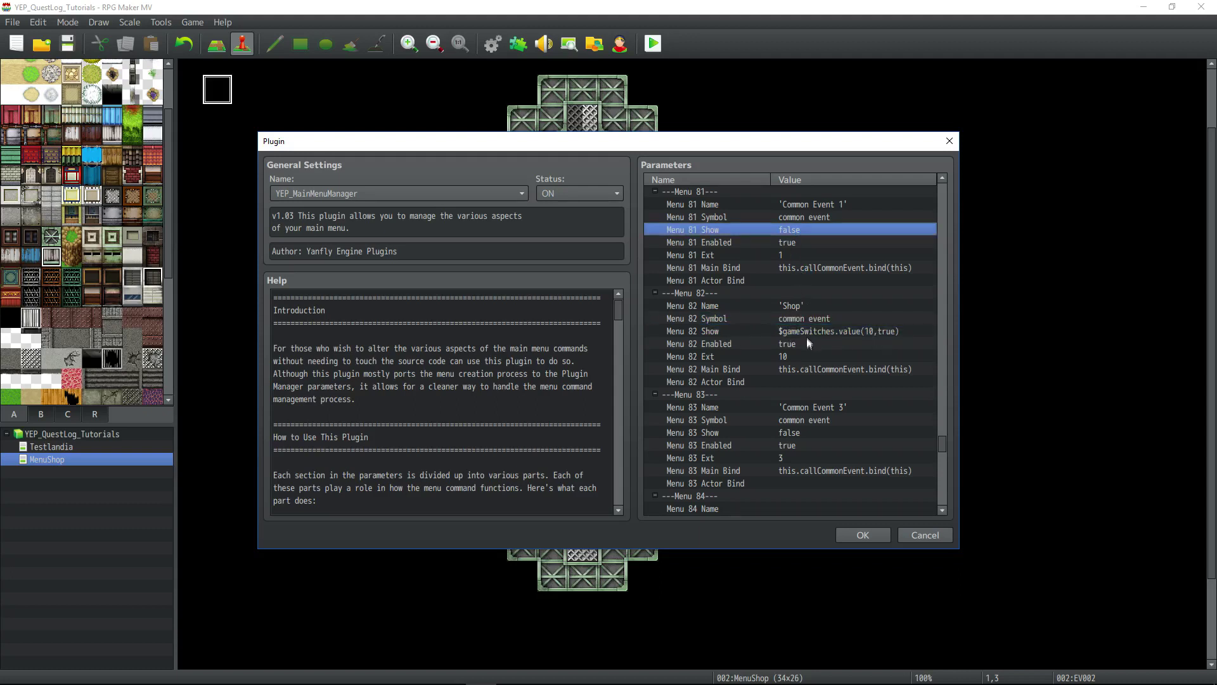
click(808, 337)
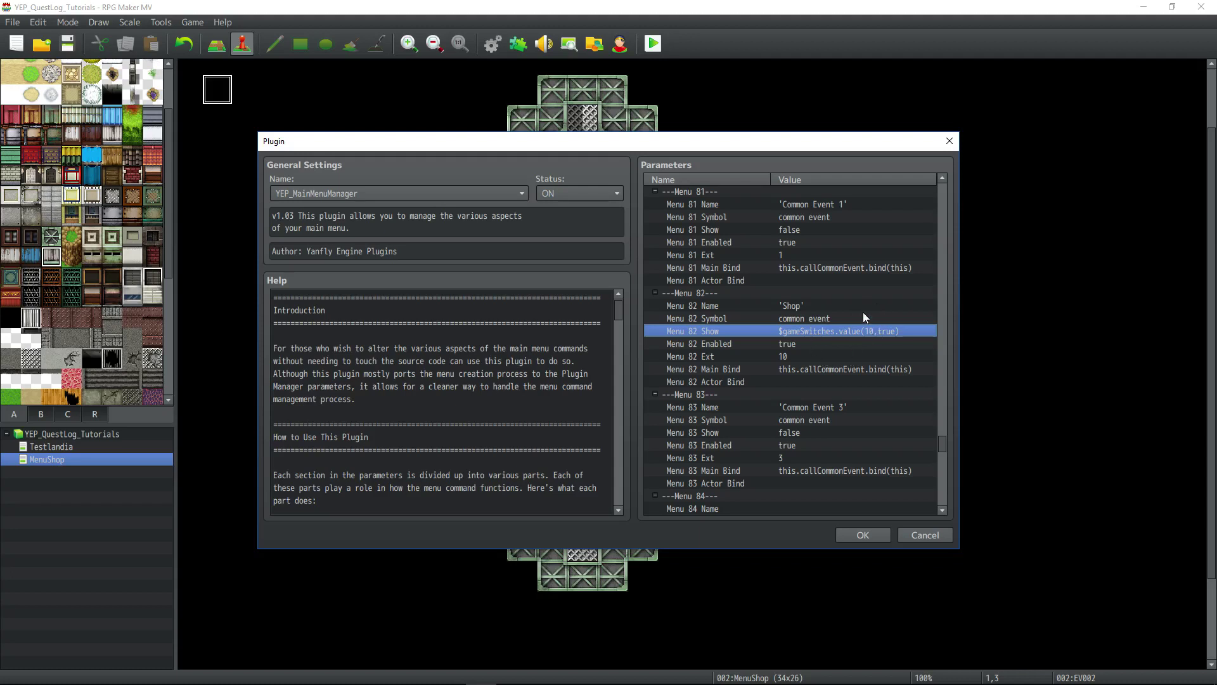
click(829, 343)
click(835, 332)
Open the Menu 82 Show condition and inspect its switch number and true argument.
double_click(809, 333)
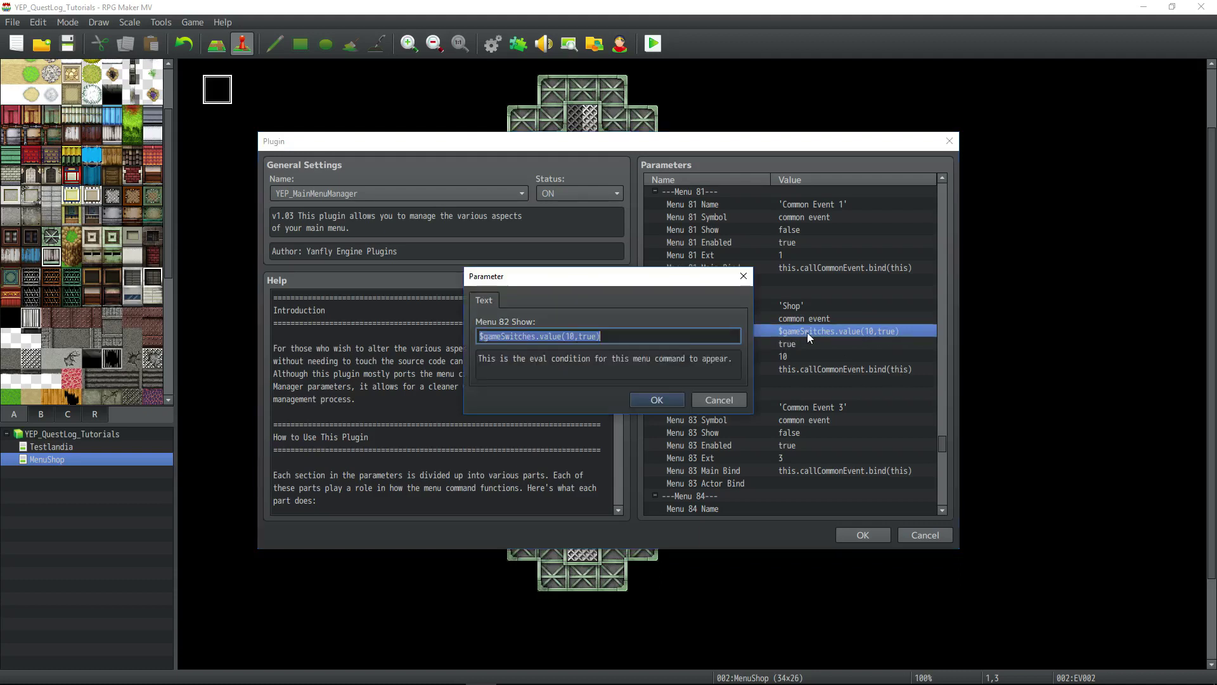
click(623, 337)
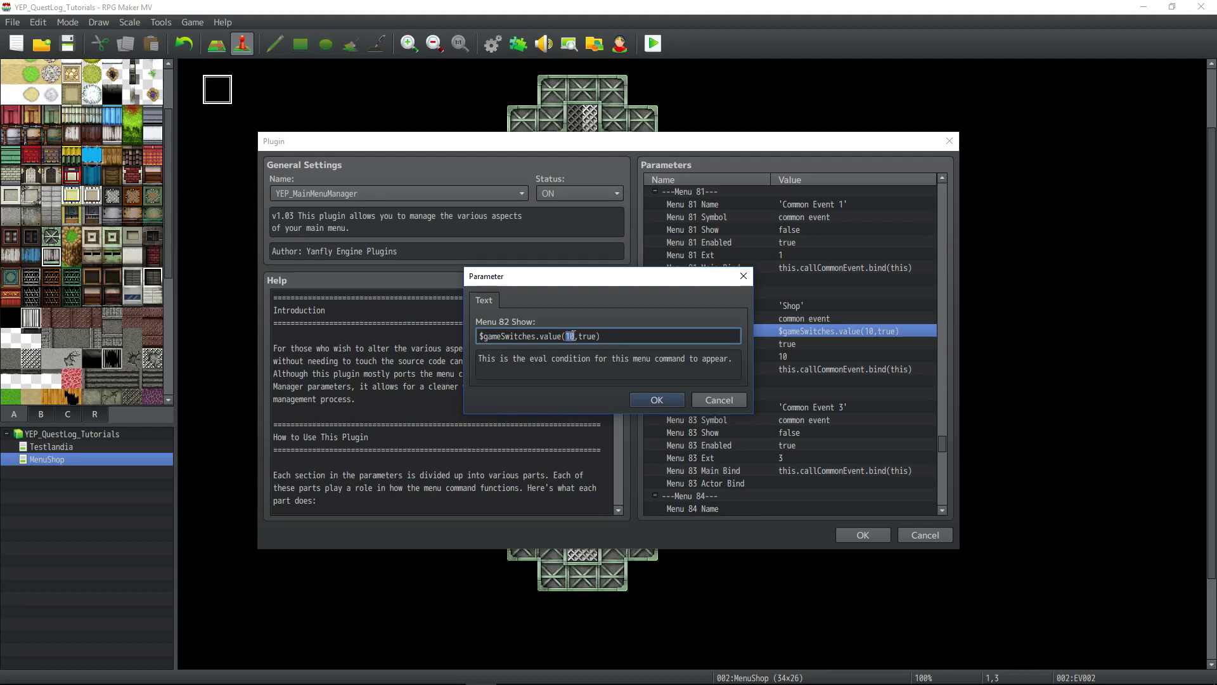
click(582, 336)
double_click(596, 336)
click(656, 399)
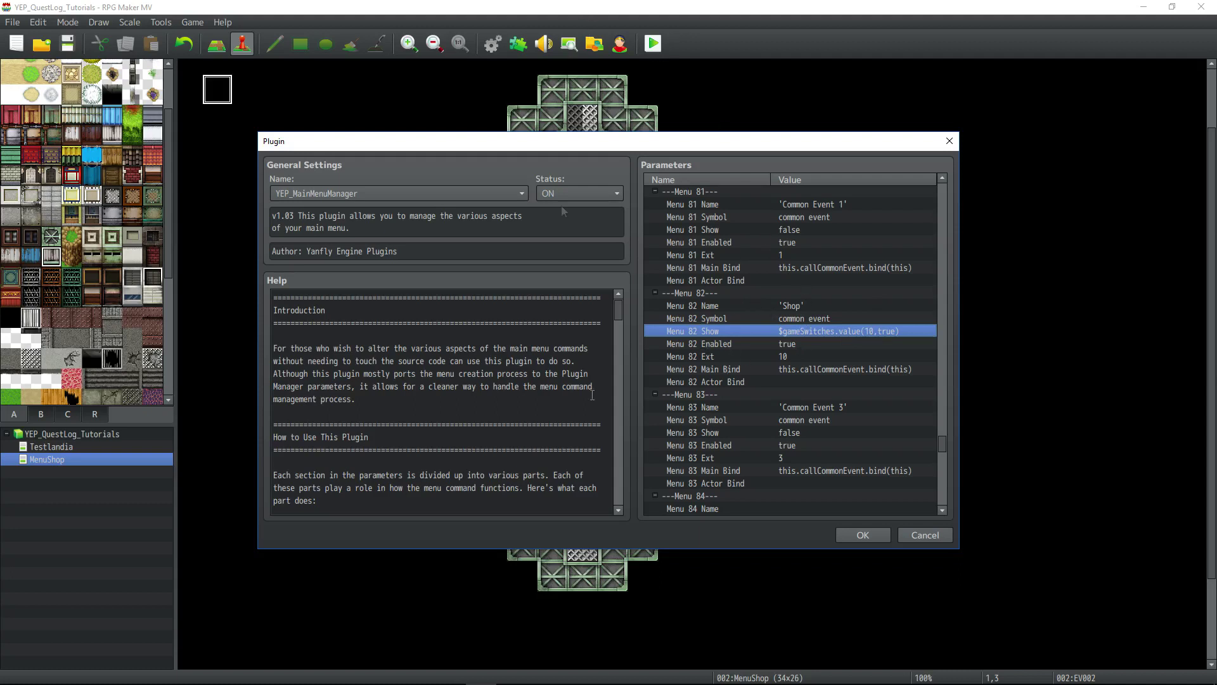
Review the Enabled, Ext and Main Bind parameters of Menu 82, and close the plugin settings and Plugin Manager.
click(811, 344)
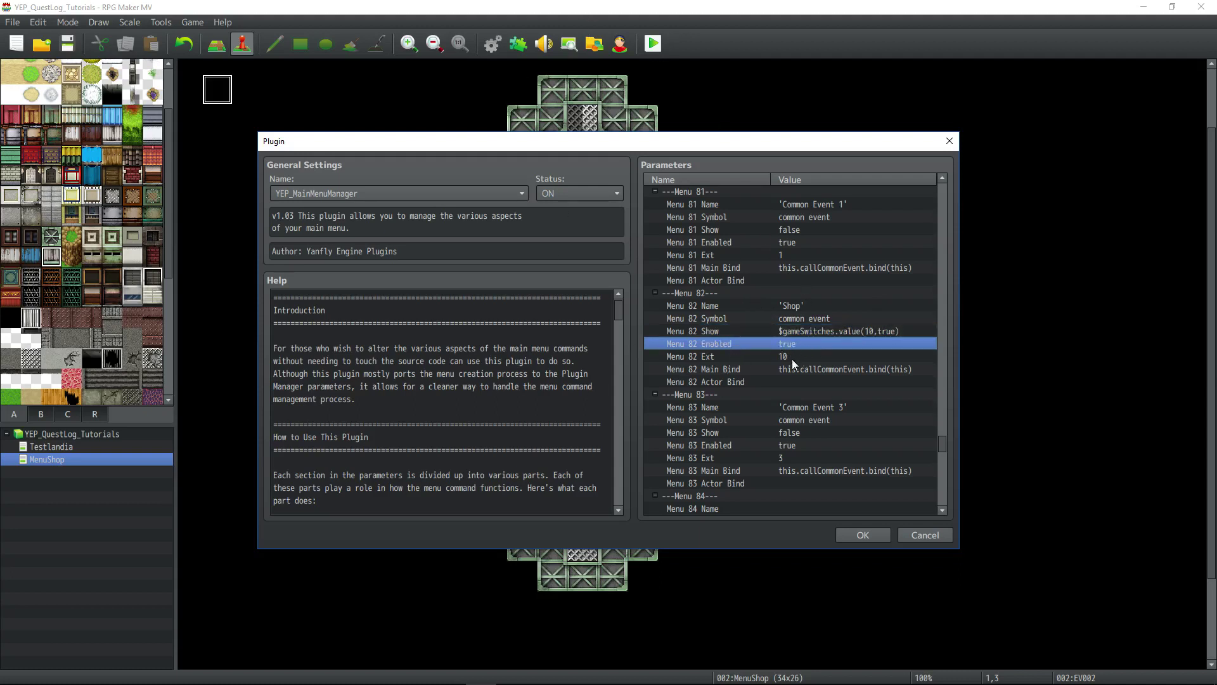
click(795, 359)
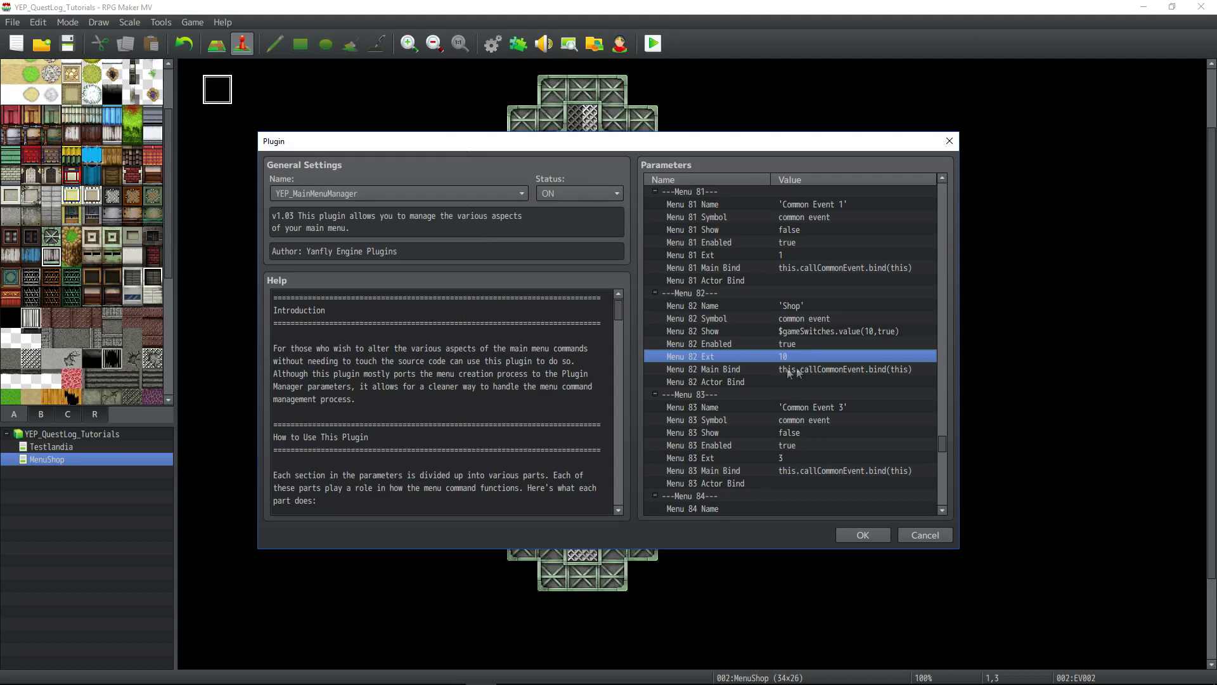
click(834, 369)
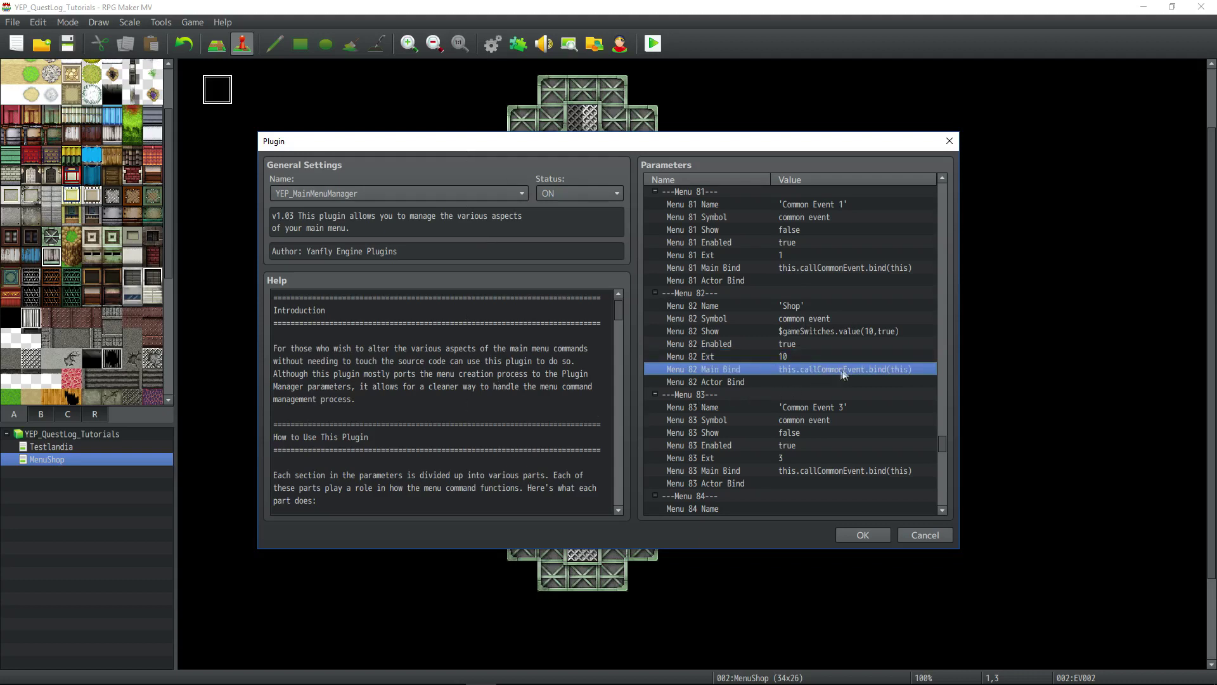
click(810, 358)
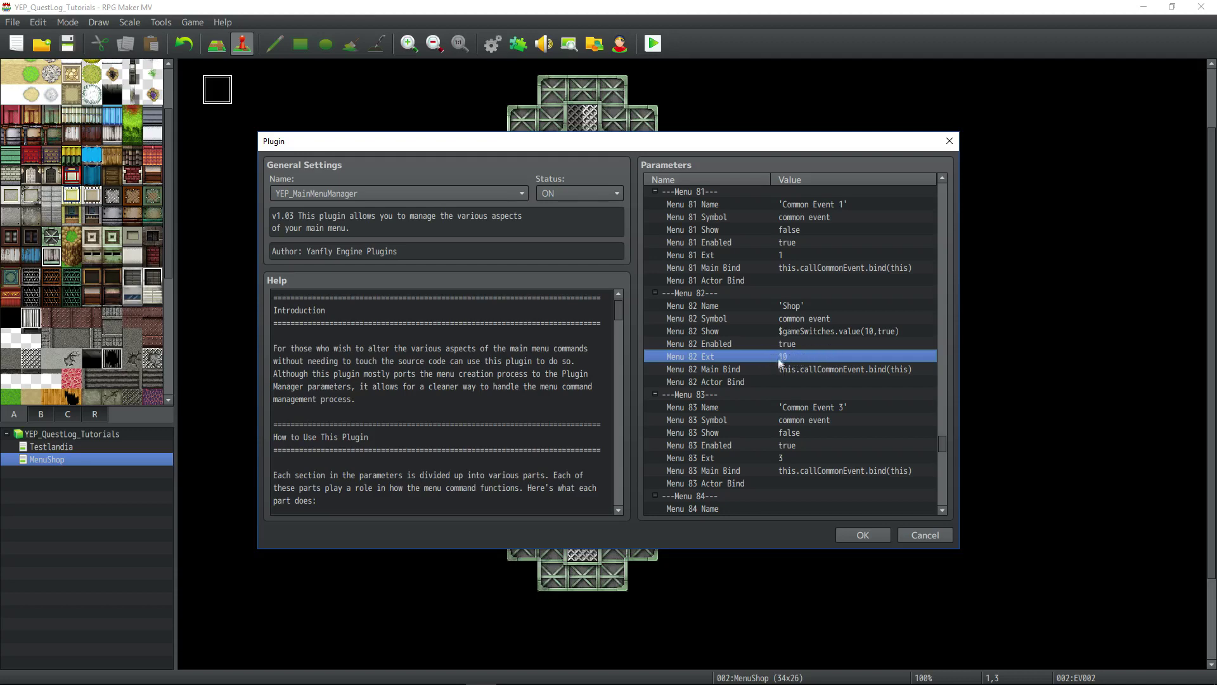
click(859, 536)
click(709, 533)
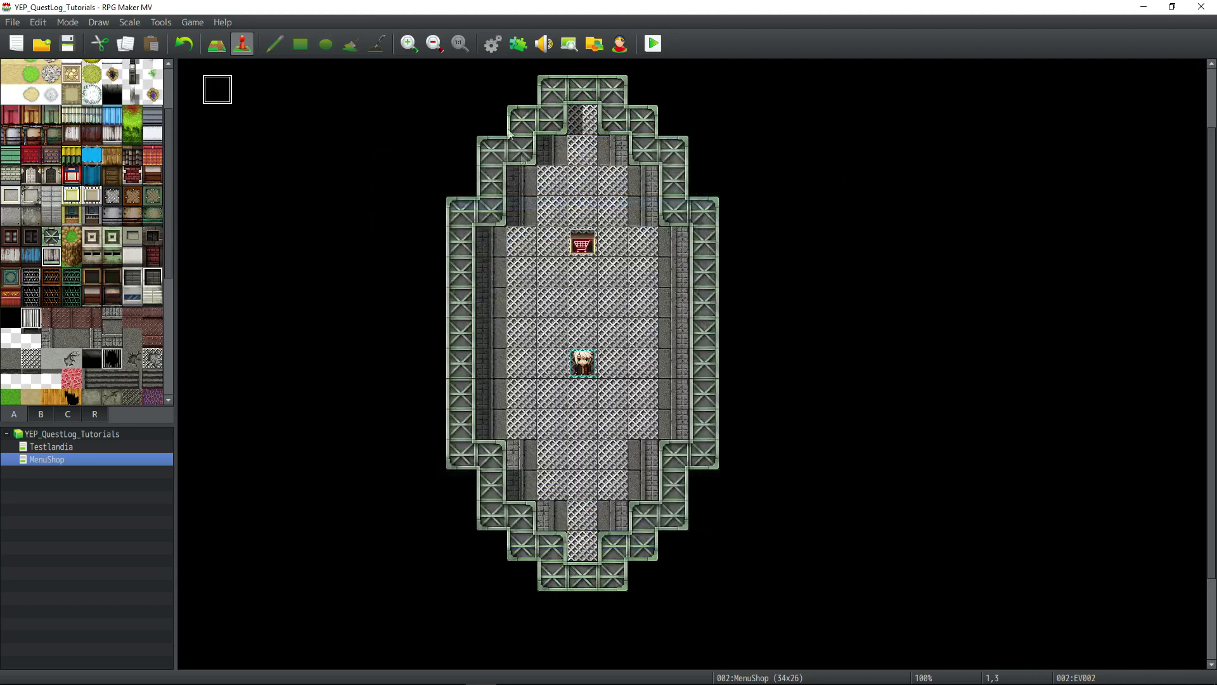
Open the CallShop common event in the database and examine its contents.
click(493, 43)
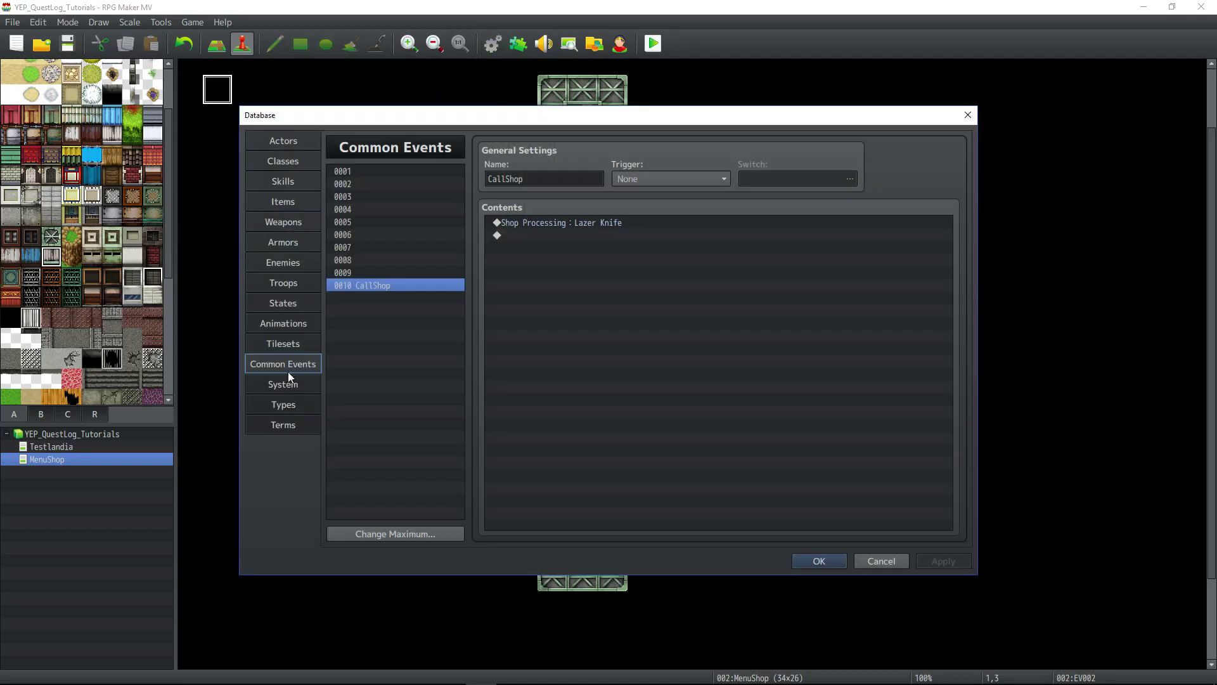
click(357, 286)
click(572, 236)
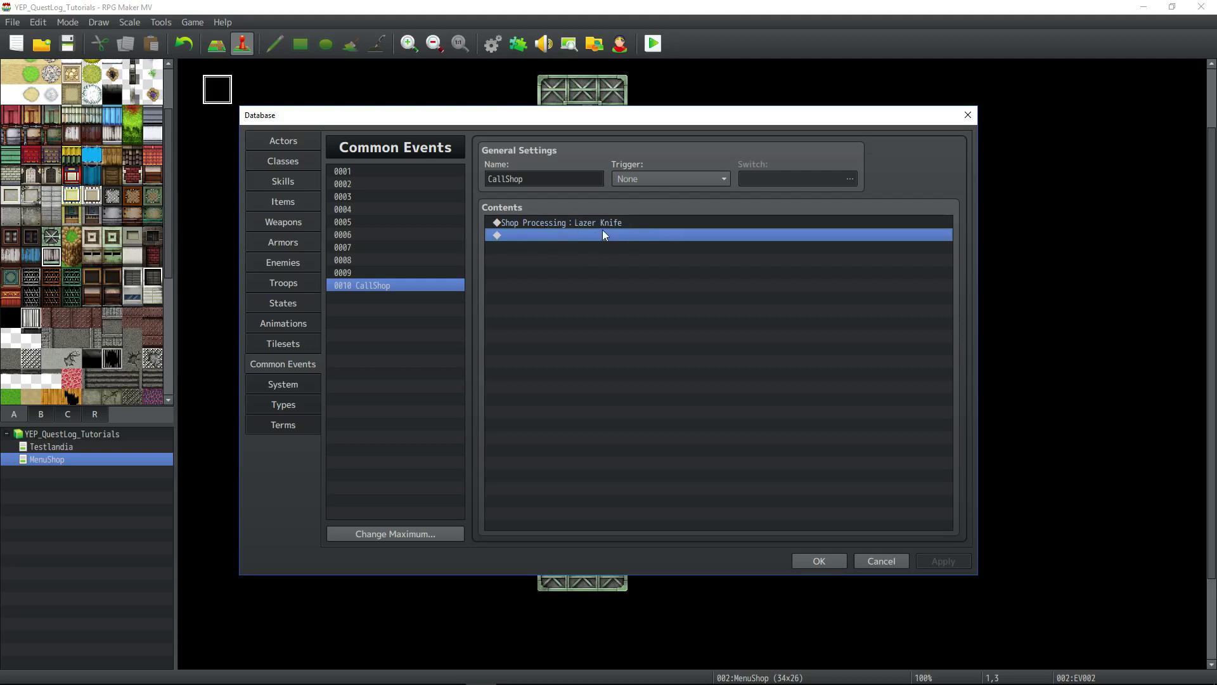
right_click(591, 234)
click(629, 245)
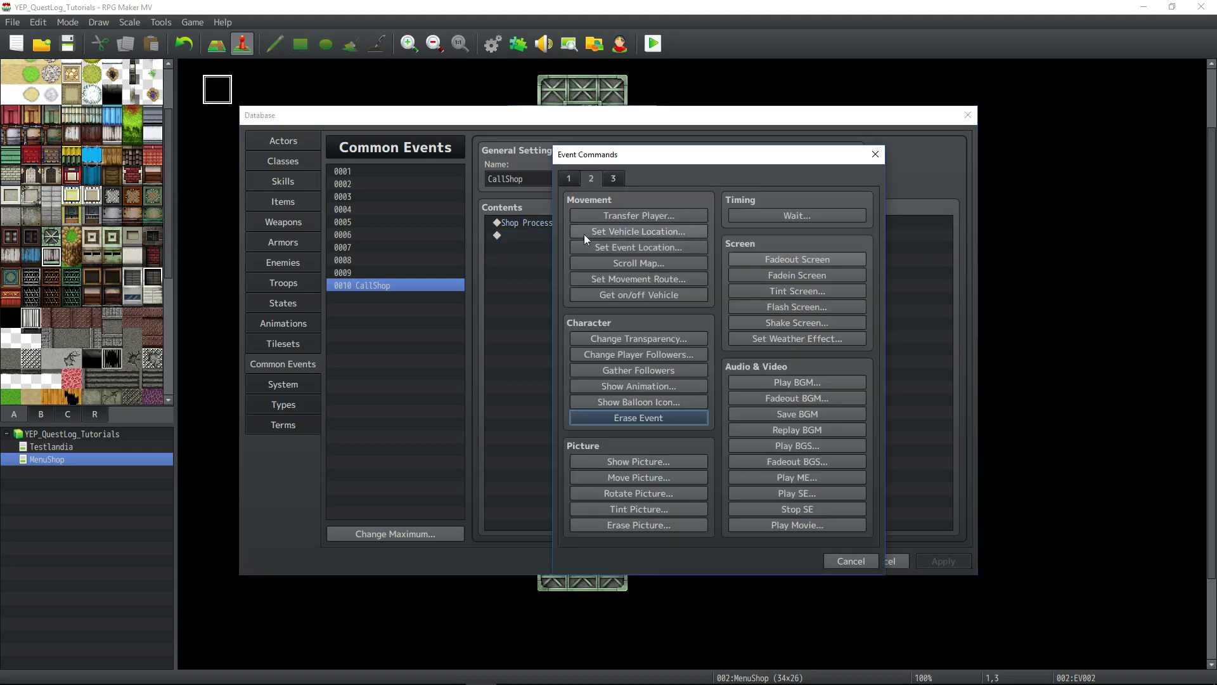
click(613, 179)
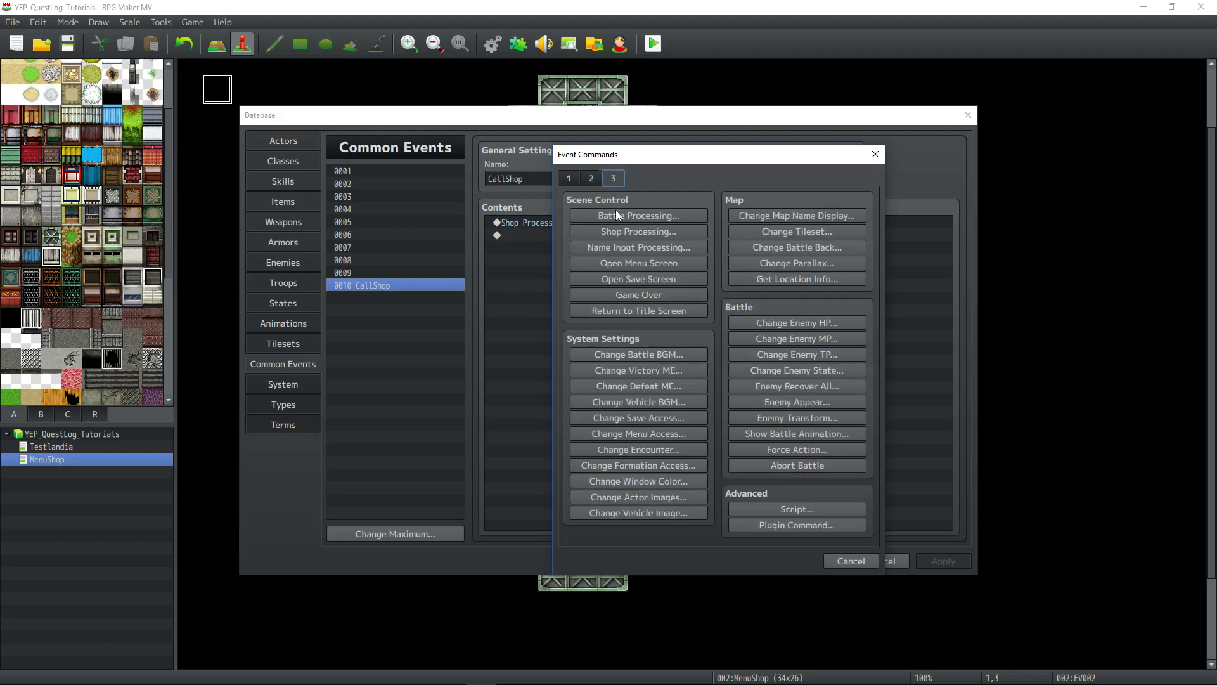
click(644, 235)
double_click(713, 298)
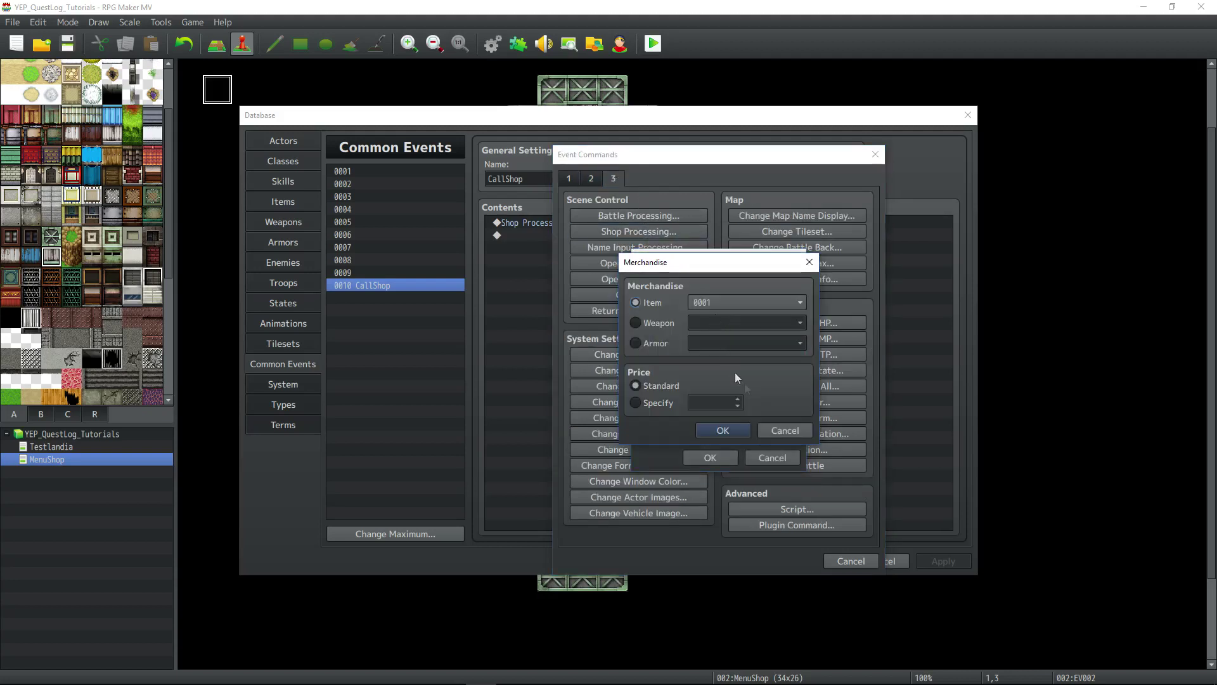
click(784, 432)
click(775, 457)
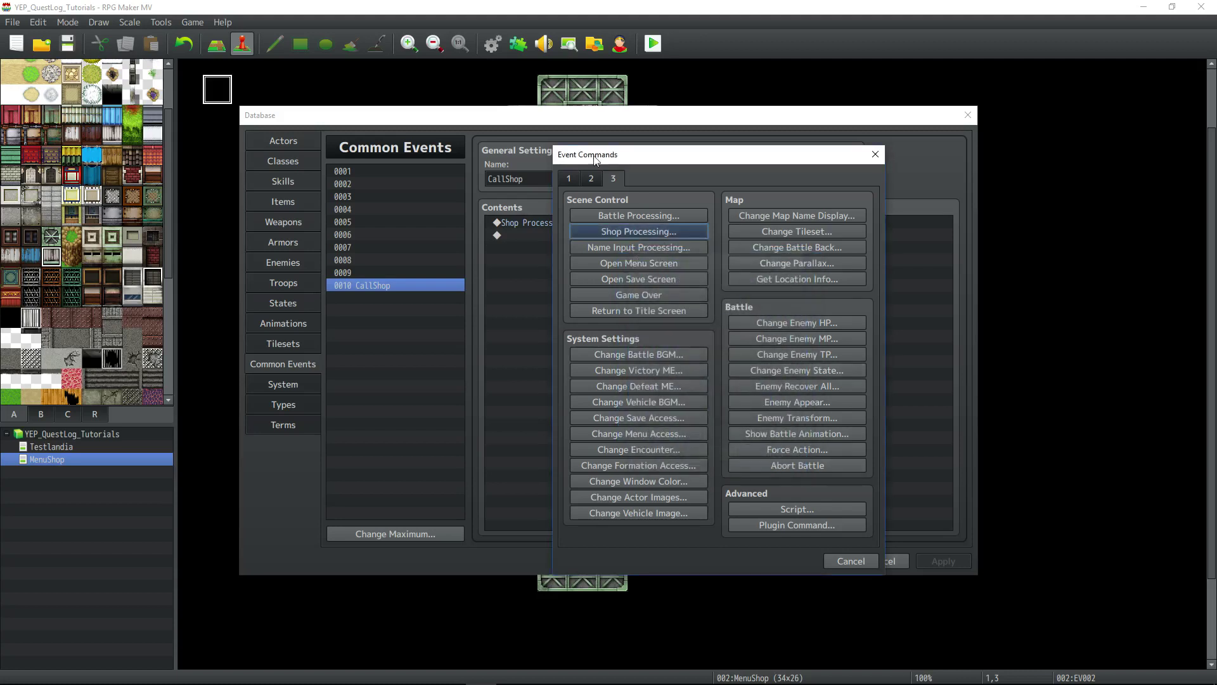
click(851, 562)
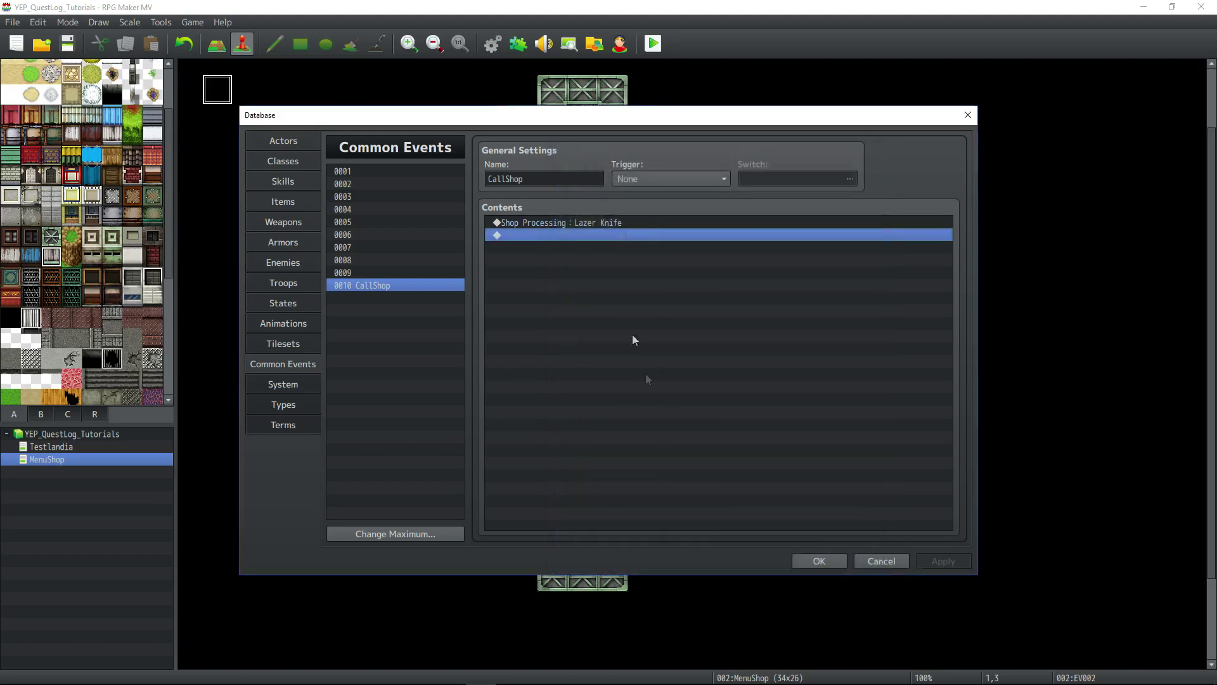
Confirm and close the database, and in a playtest check the pause menu's command list for a Shop entry before leaving the menu.
click(818, 561)
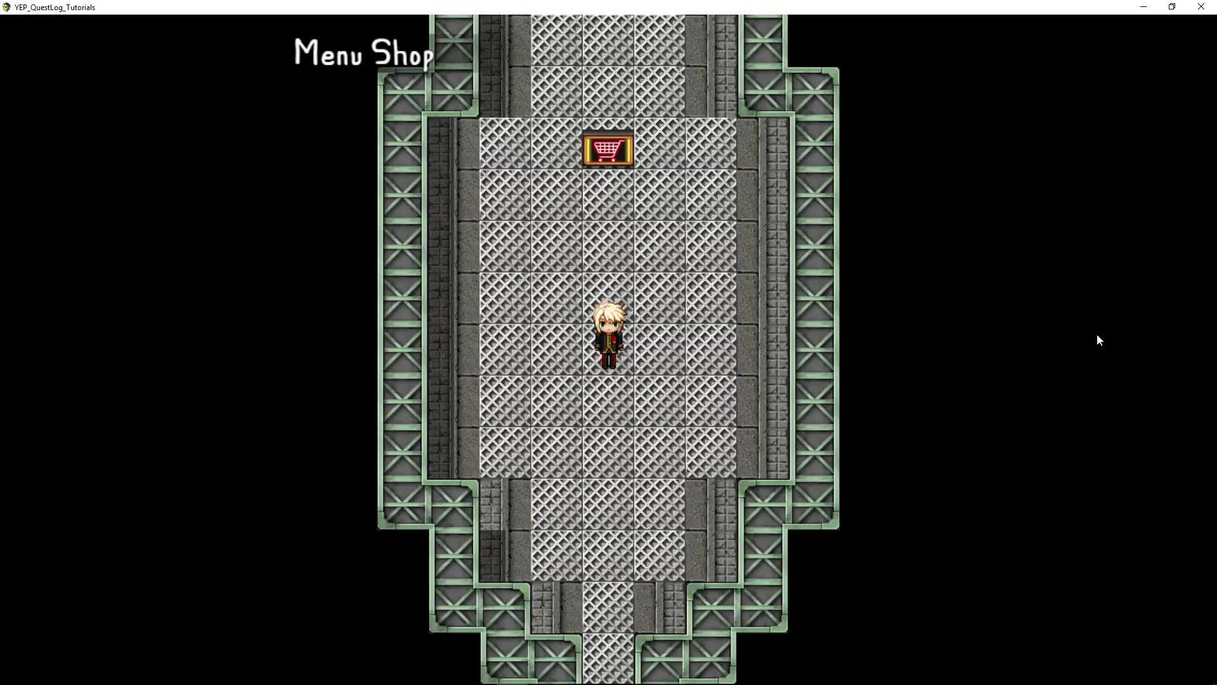
key(Escape)
key(Down)
key(Down)
key(Down)
key(Down)
key(Down)
key(Down)
key(Down)
key(Down)
key(Down)
key(Down)
key(Down)
key(Down)
key(Down)
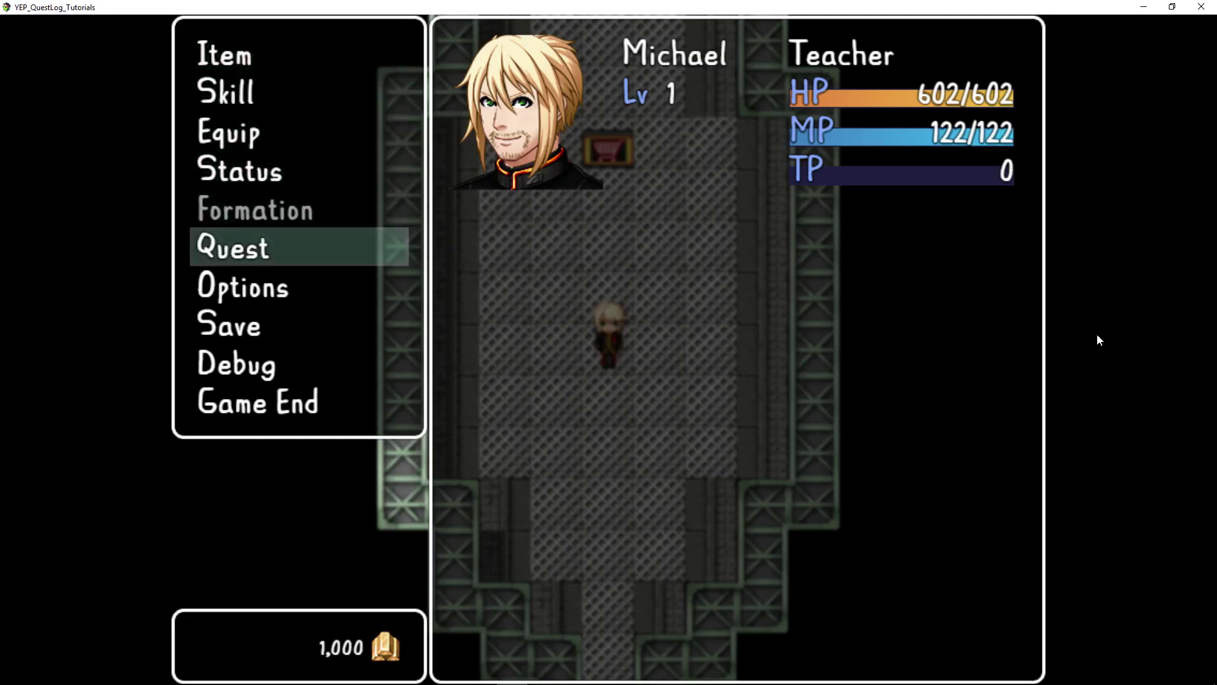
key(Down)
key(Down)
key(Down)
key(Down)
key(Down)
key(Down)
key(Down)
key(Down)
key(Down)
key(Down)
key(Down)
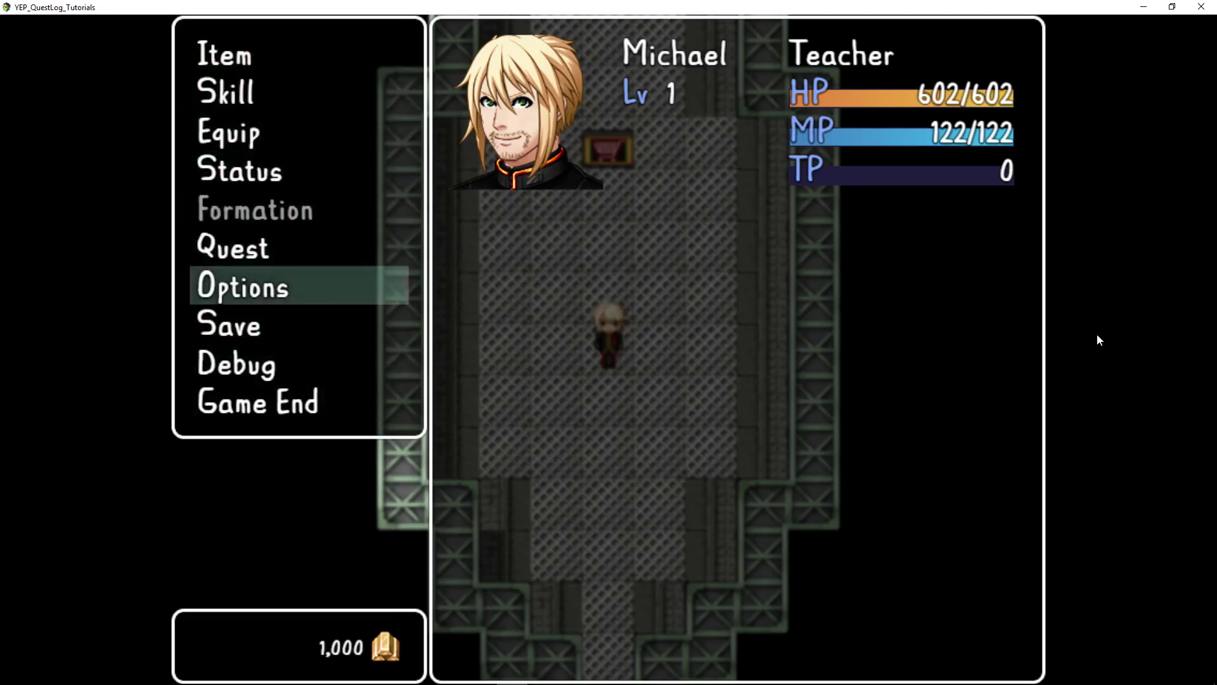
key(Escape)
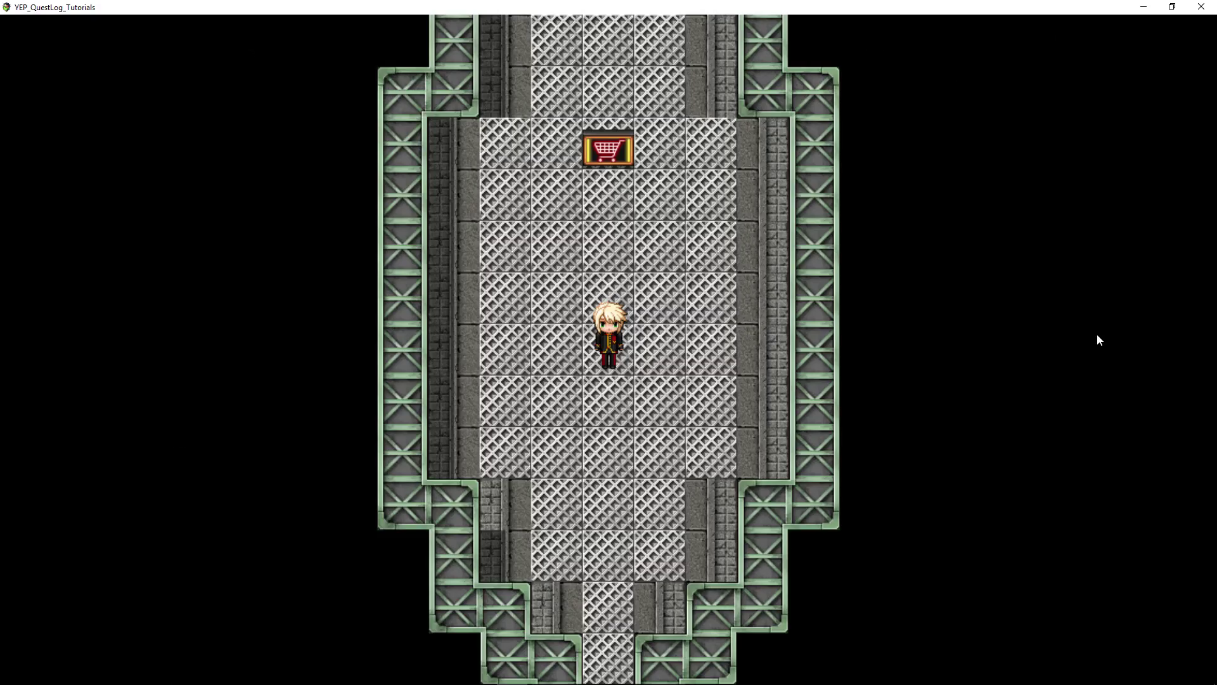
Walk the character up to the shopping cart terminal and answer Yes to downloading the shop coordinates.
key(Up)
key(Up)
key(Up)
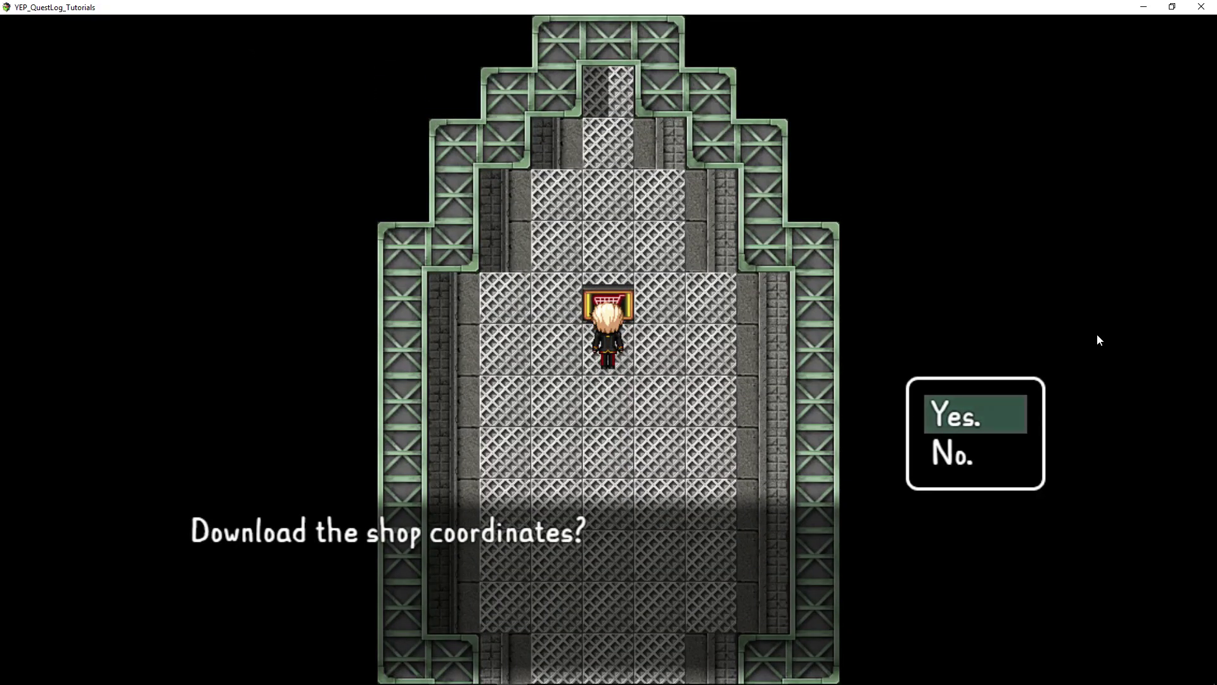
key(Return)
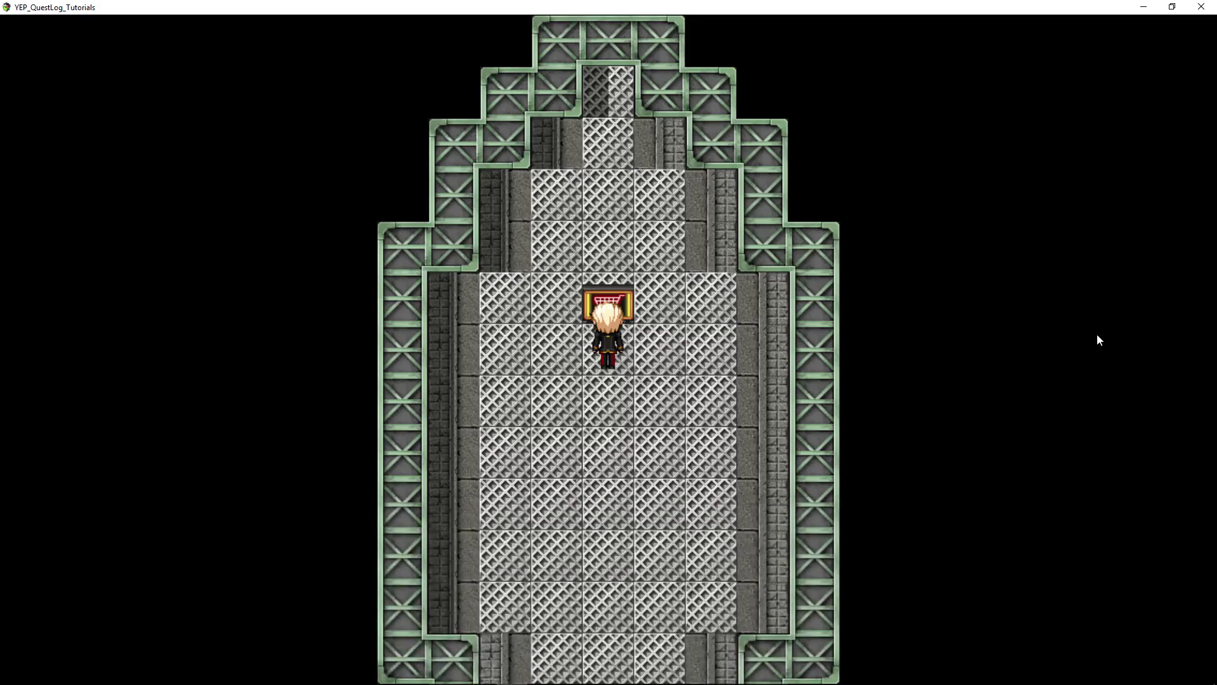
Step away from the terminal, reopen the pause menu and enter the Shop command.
key(Down)
key(Escape)
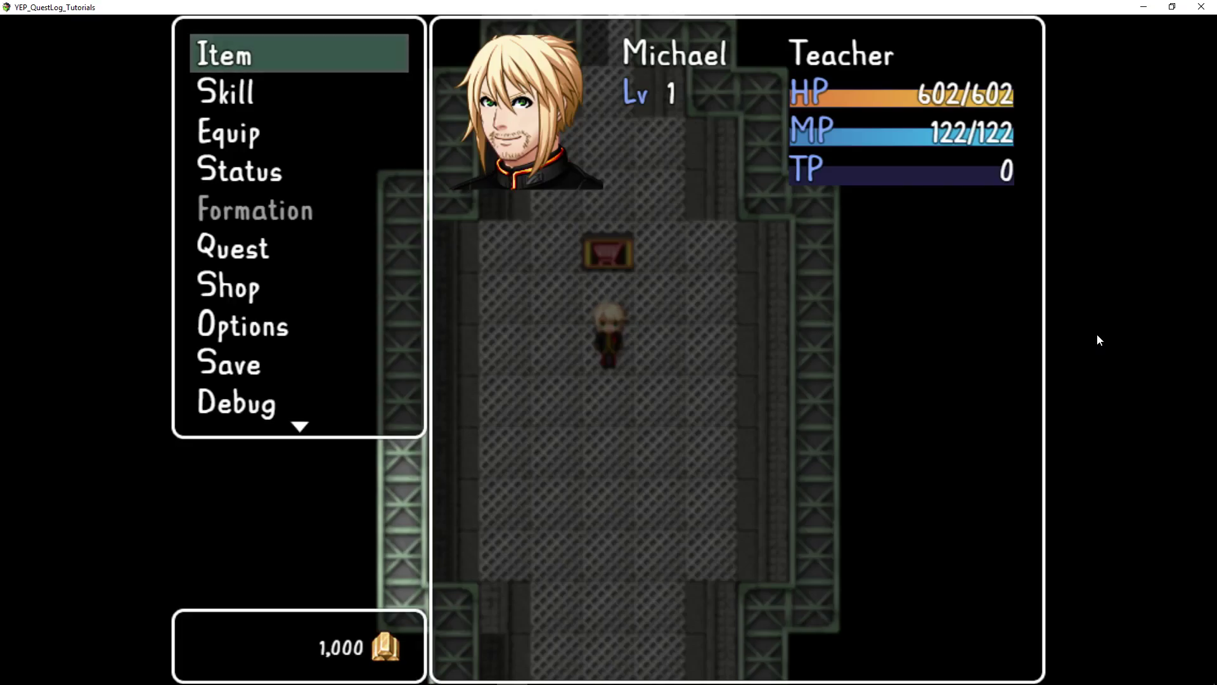
key(Up)
key(Up)
key(Up)
key(Up)
key(Up)
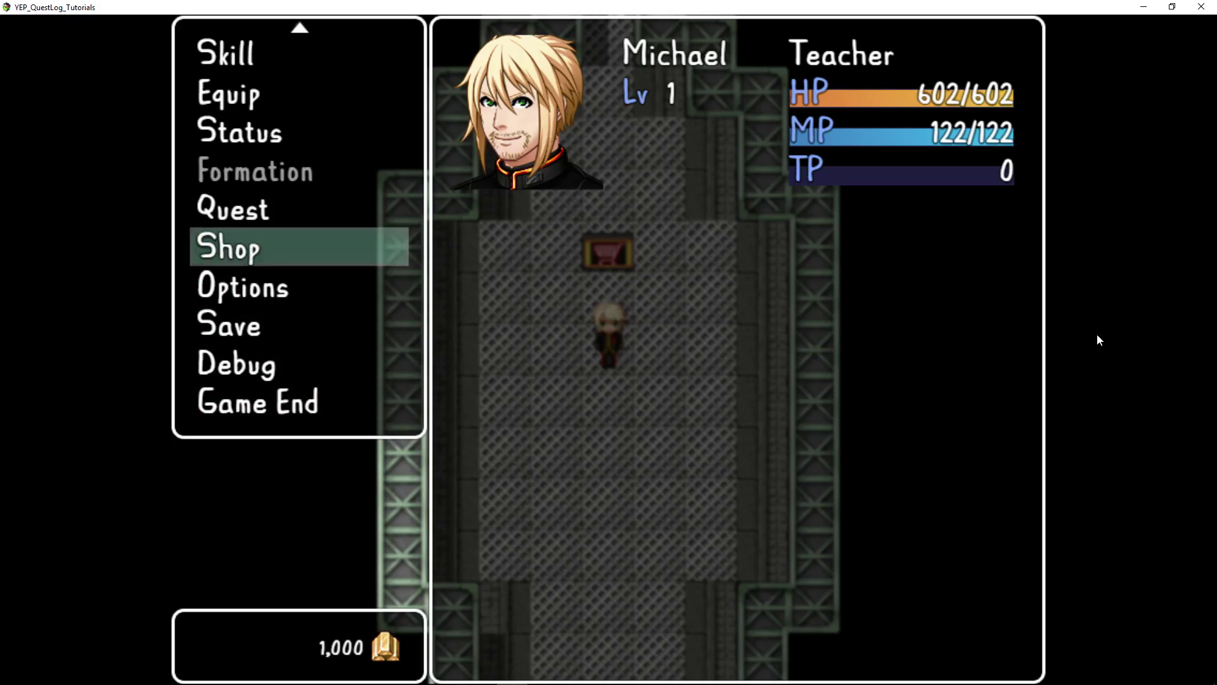
key(Return)
Look over the shop's Buy, Sell and Cancel options, buy one Lazer Knife, and leave the shop.
key(Right)
key(Right)
key(Right)
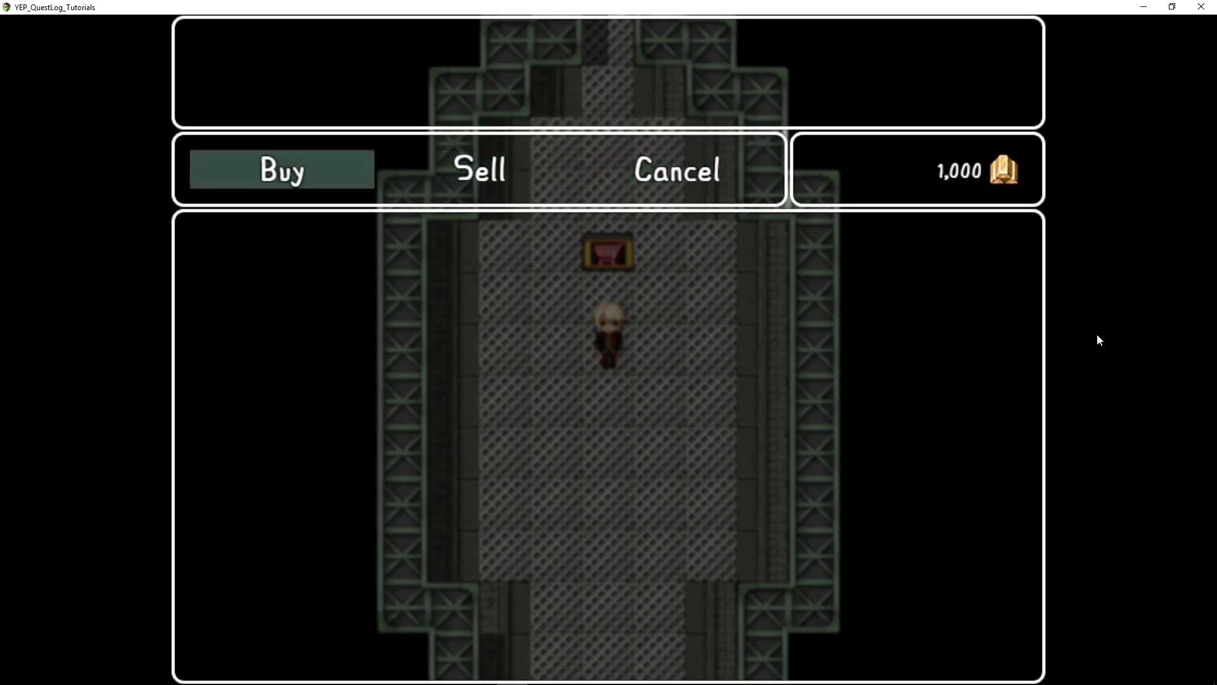
key(Return)
key(Return)
key(Return)
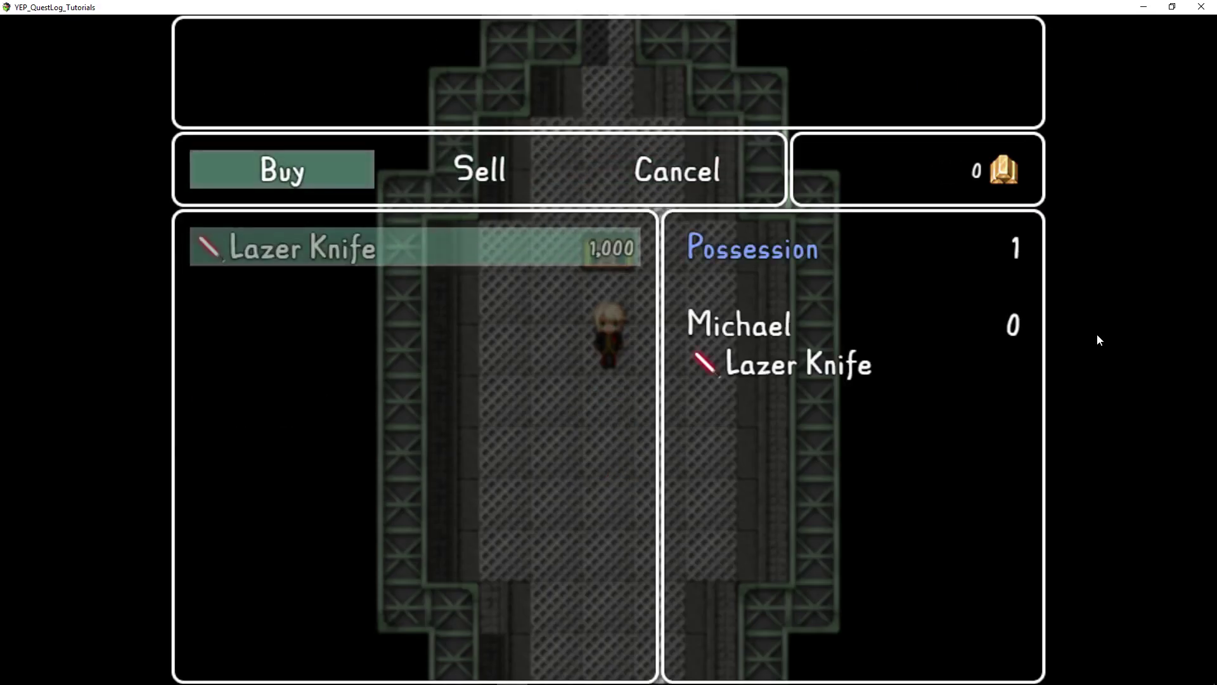
key(Escape)
key(Escape)
key(Escape)
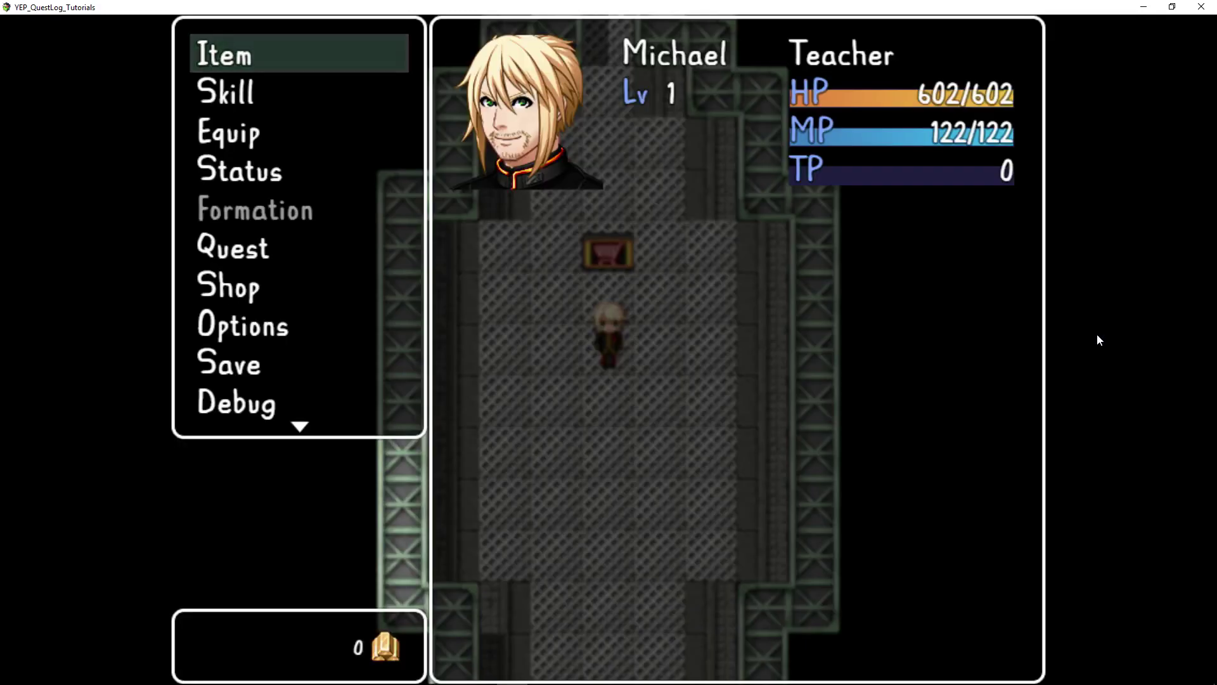
Examine where the Shop command sits among the neighbouring Quest and Options entries in the pause menu, and close the menu.
key(Up)
key(Up)
key(Up)
key(Up)
key(Up)
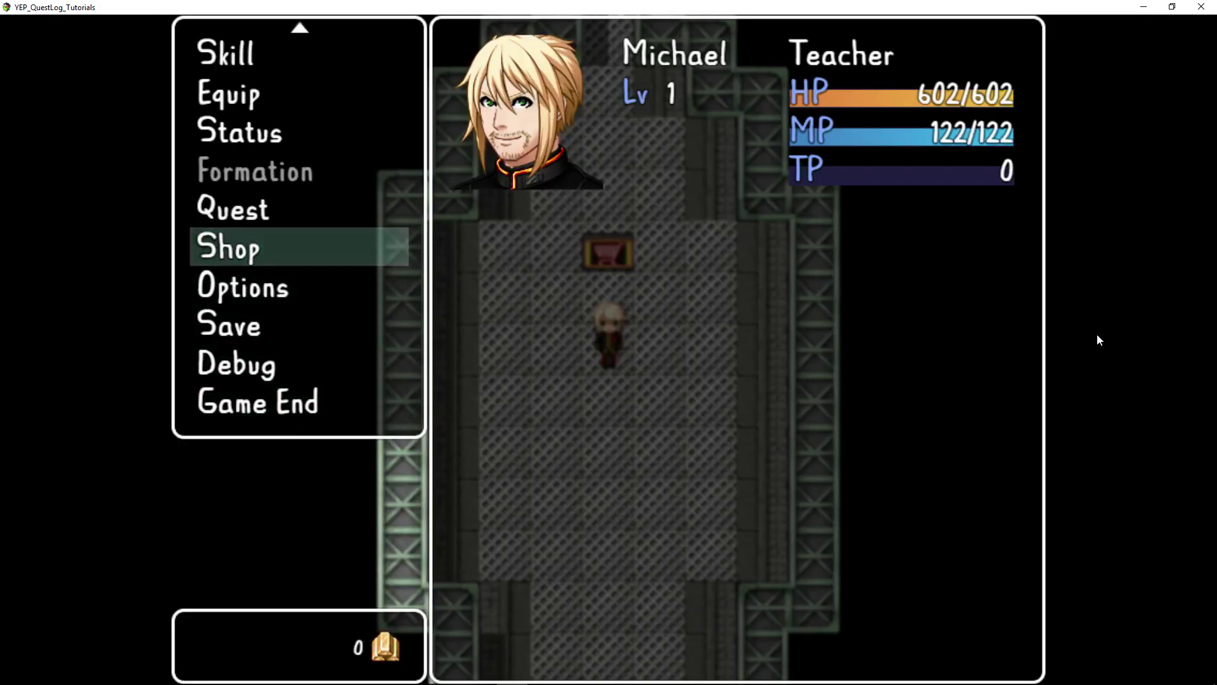
key(Up)
key(Up)
key(Down)
key(Down)
key(Down)
key(Up)
key(Up)
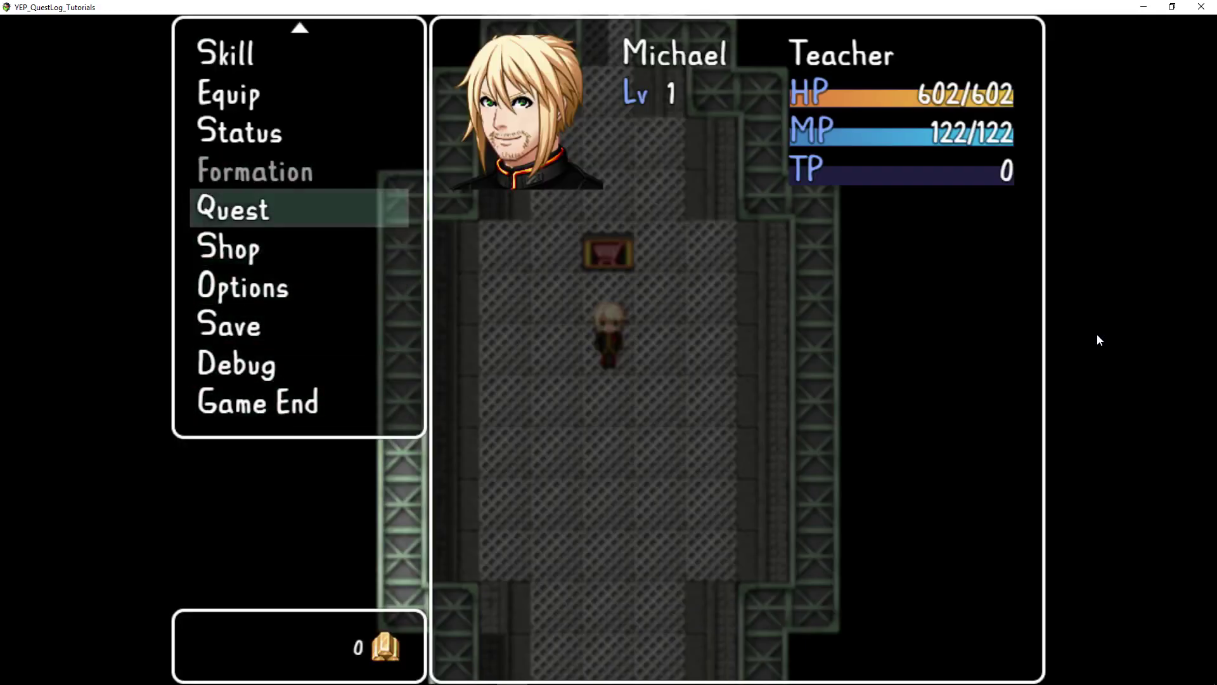
key(Down)
key(Down)
key(Escape)
key(Down)
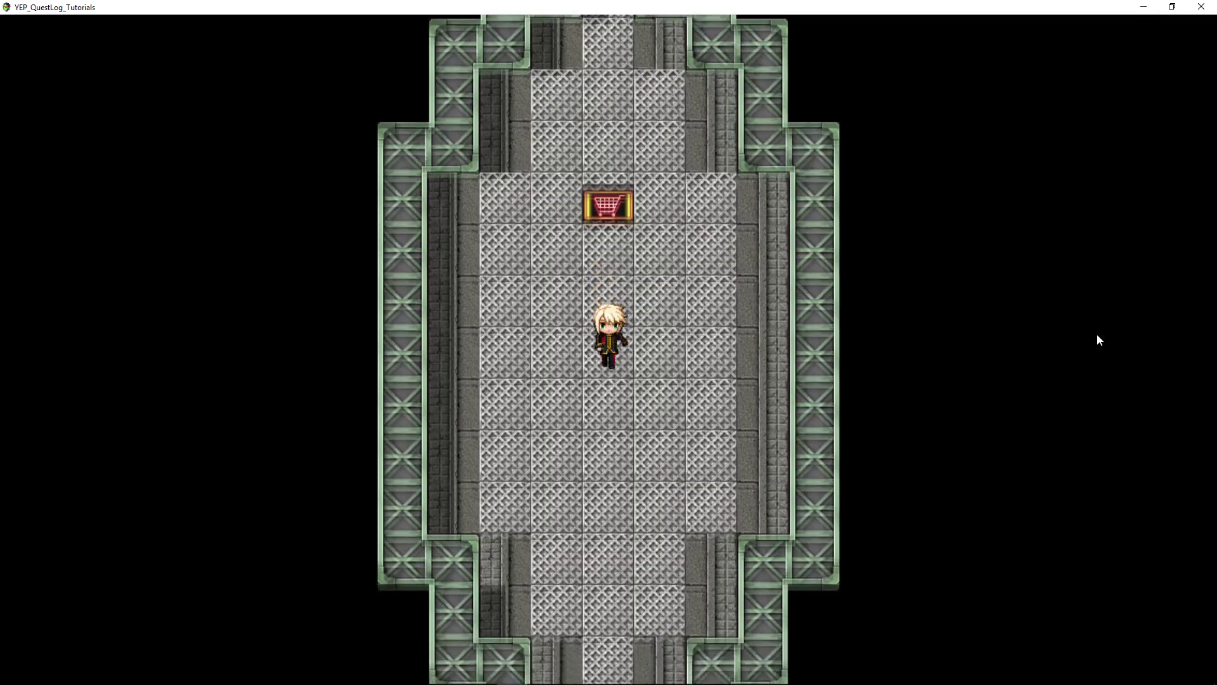
key(Up)
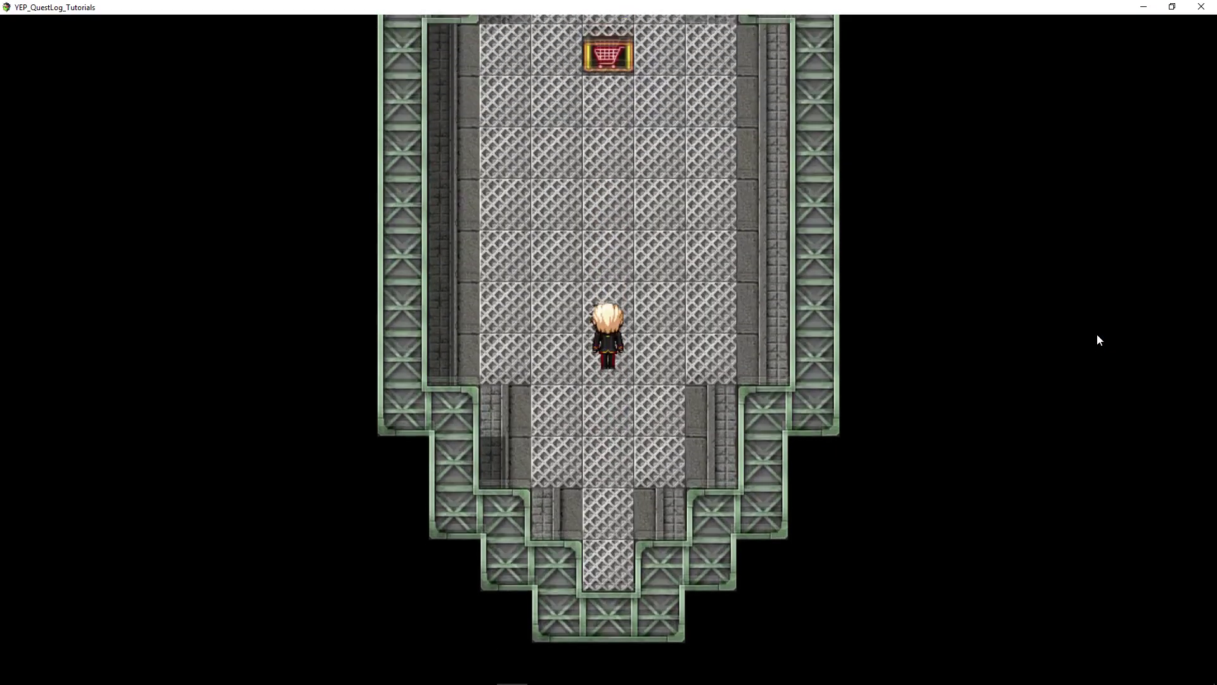
key(Down)
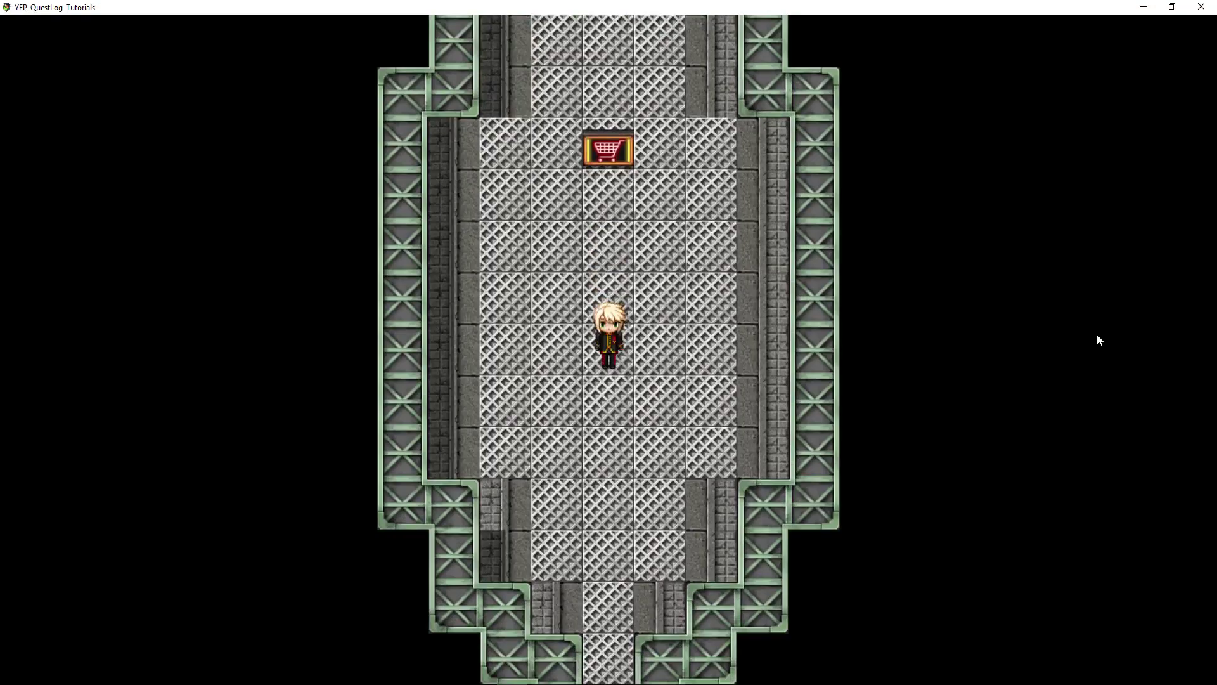
key(Down)
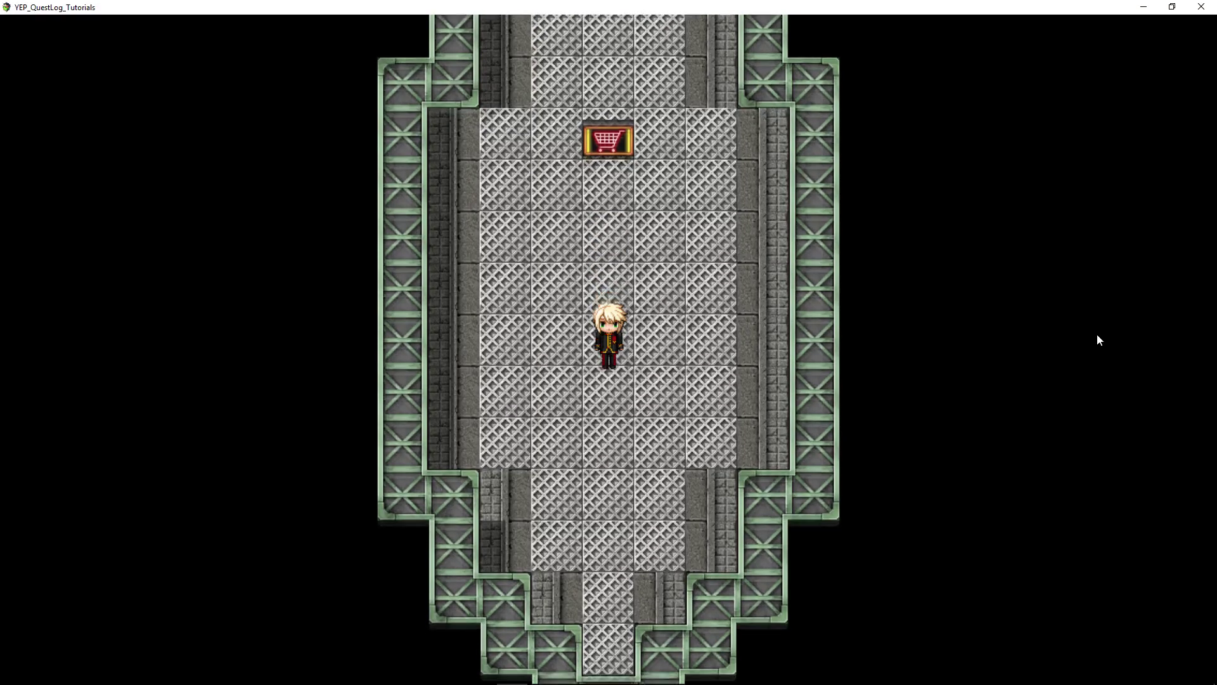
key(Up)
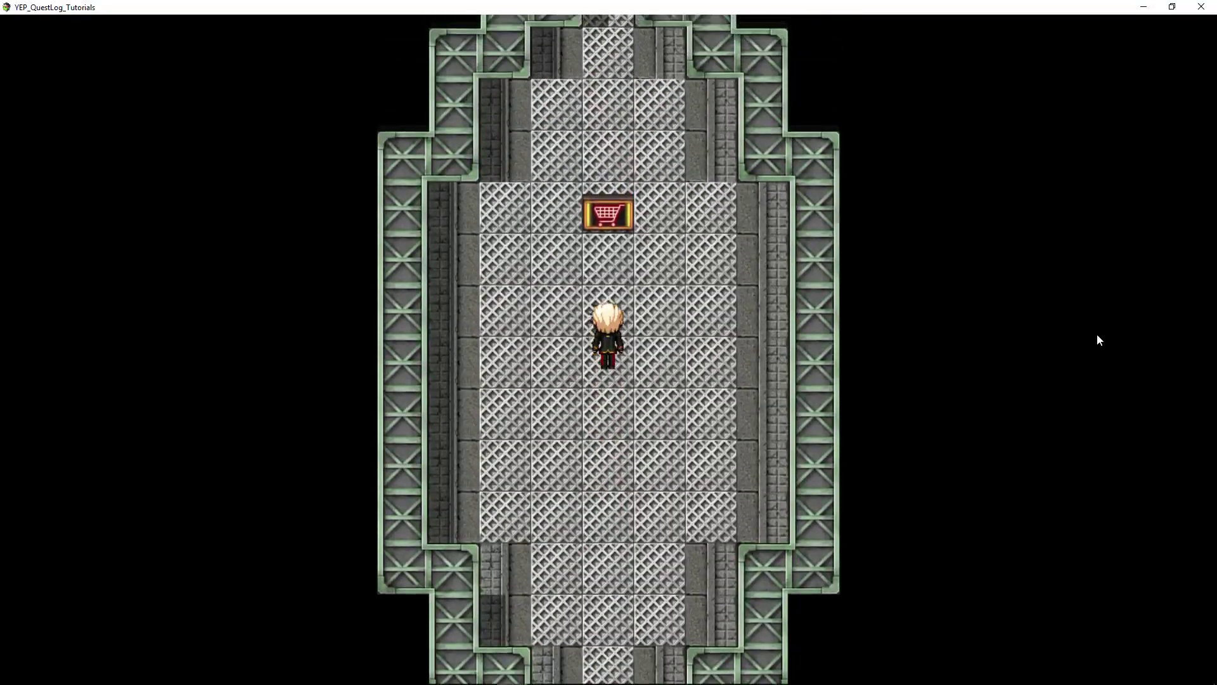
key(Left)
key(Down)
key(Down)
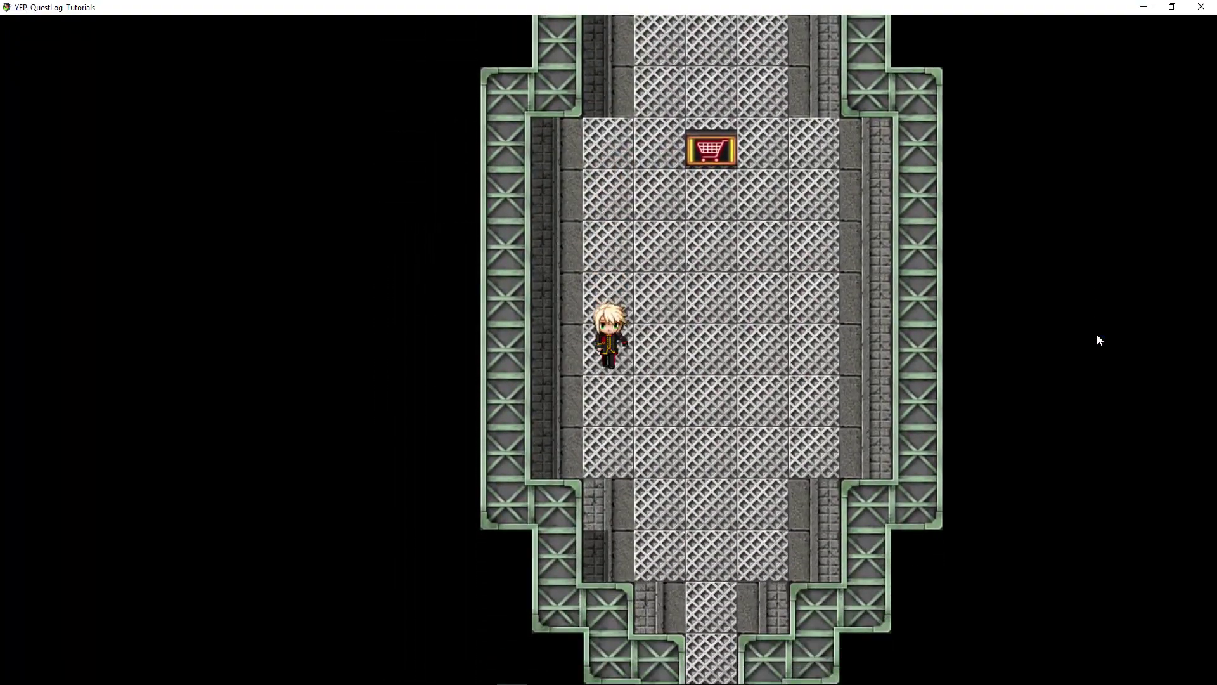